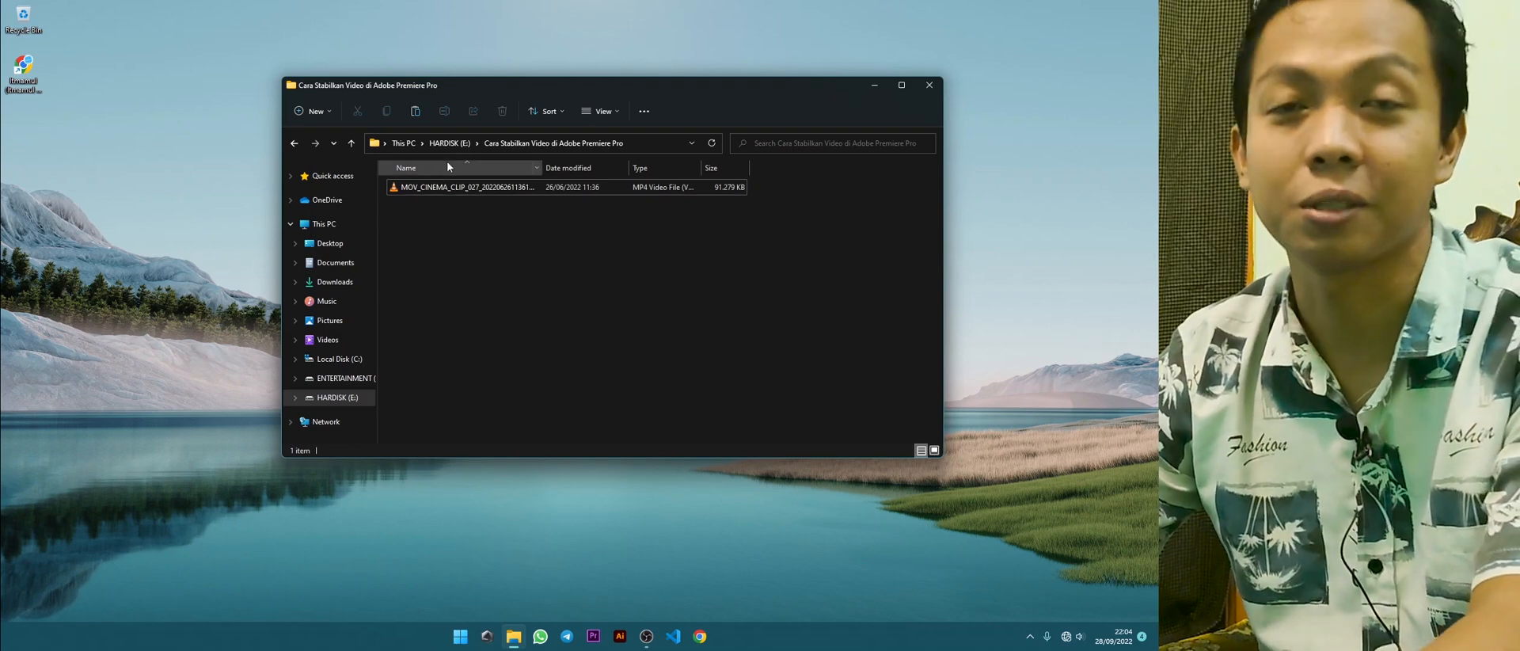
Launch Adobe Premiere Pro and copy the name of the folder "Cara Stabilkan Video di Adobe Premiere Pro" on HARDISK (E:).
{"action": "left_click", "coordinate": [593, 636]}
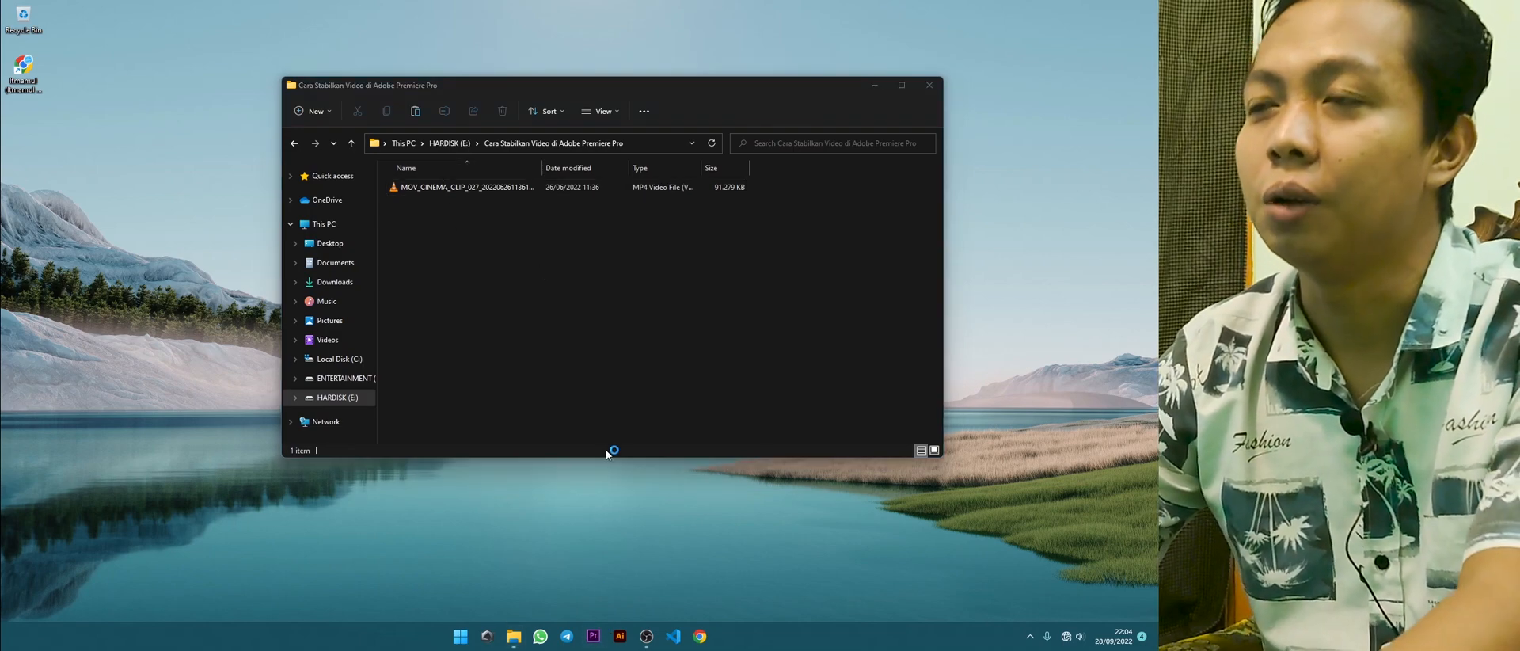
{"action": "left_click", "coordinate": [452, 143]}
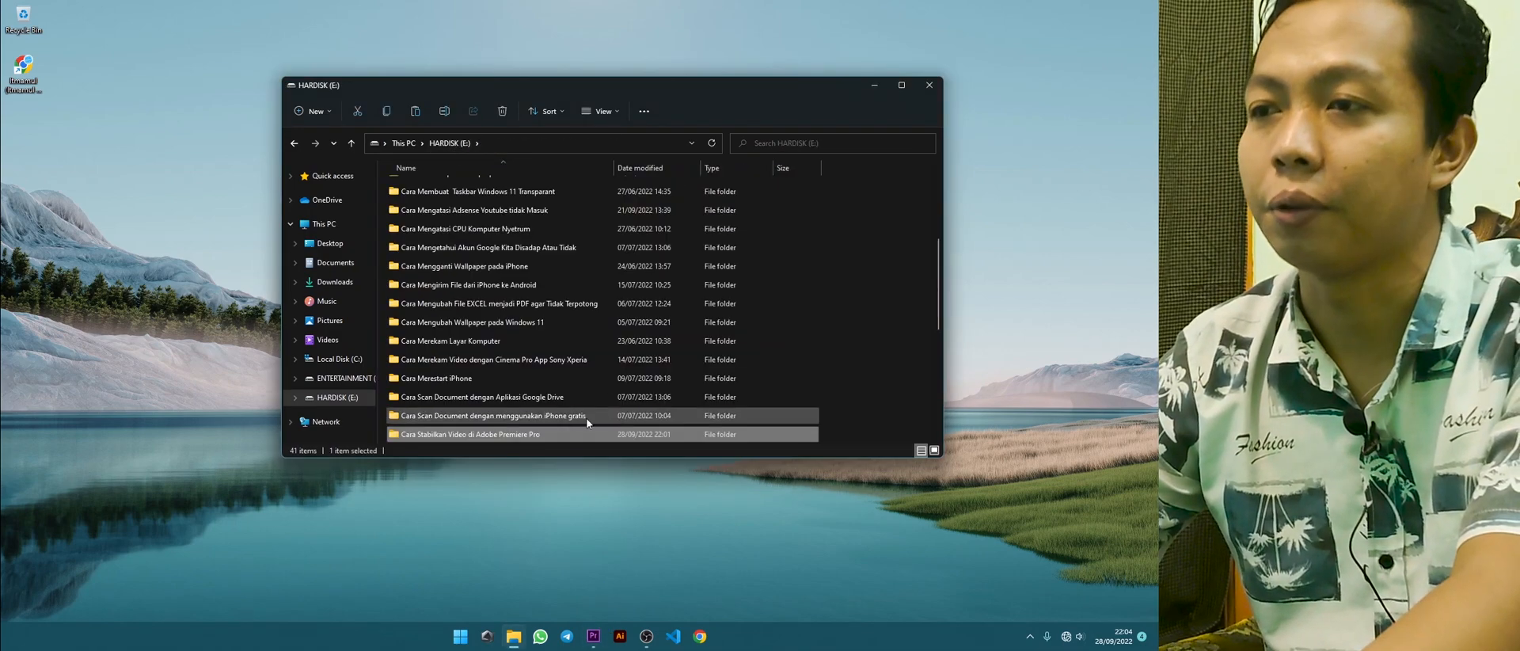
{"action": "left_click", "coordinate": [529, 435]}
{"action": "key", "text": "ctrl+c"}
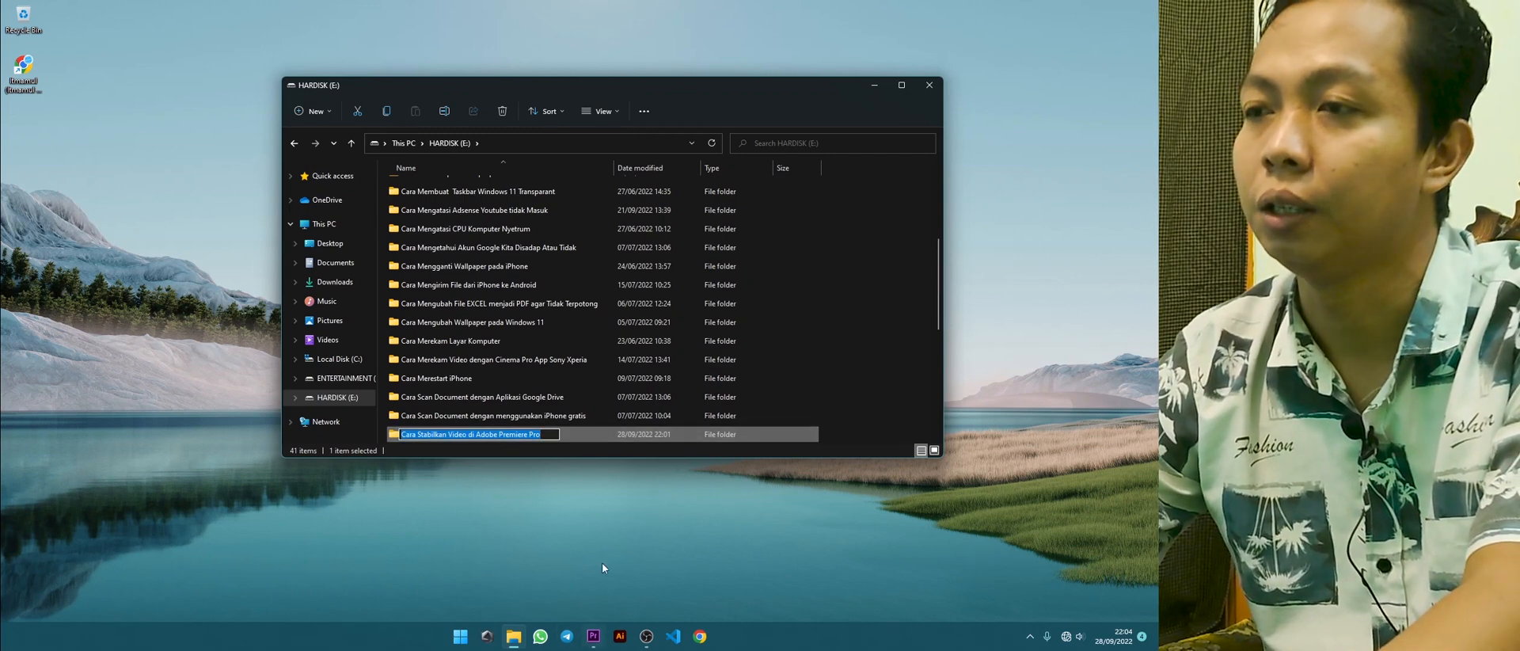
{"action": "double_click", "coordinate": [607, 432]}
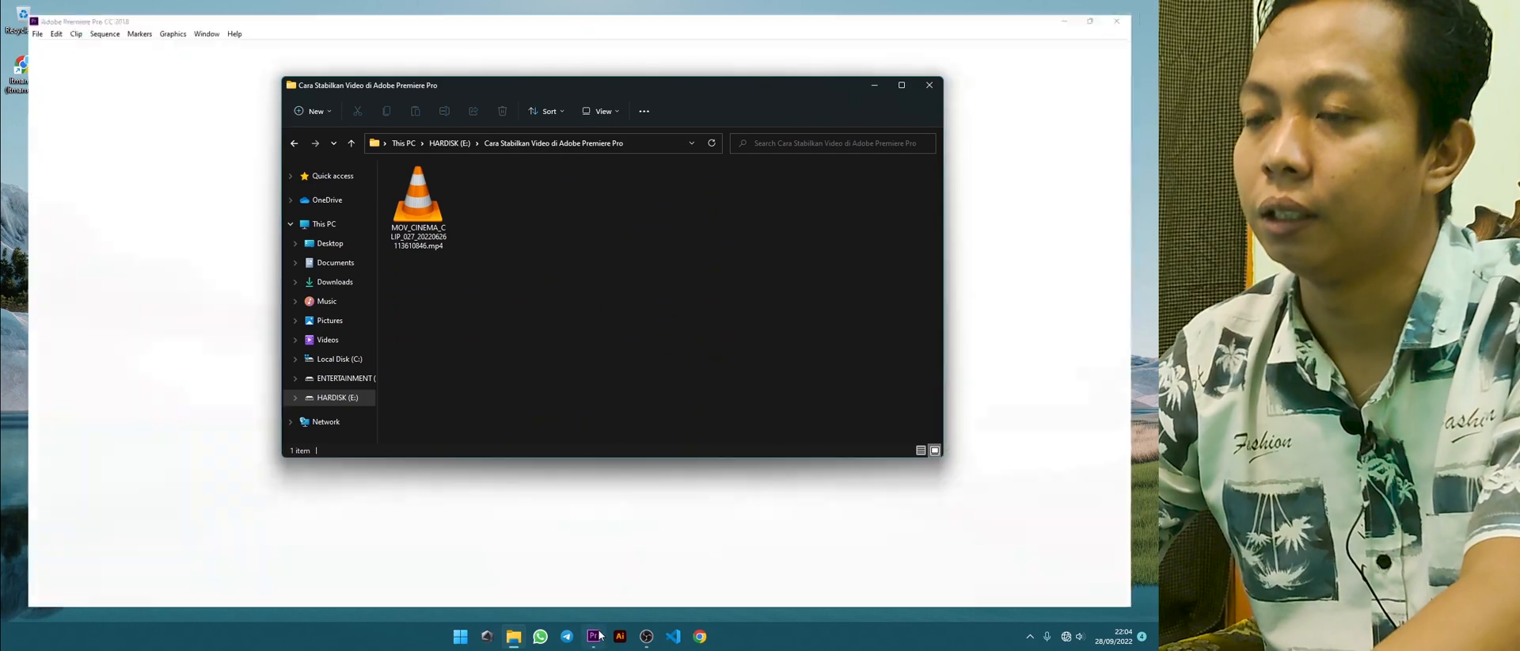
{"action": "left_click", "coordinate": [596, 635]}
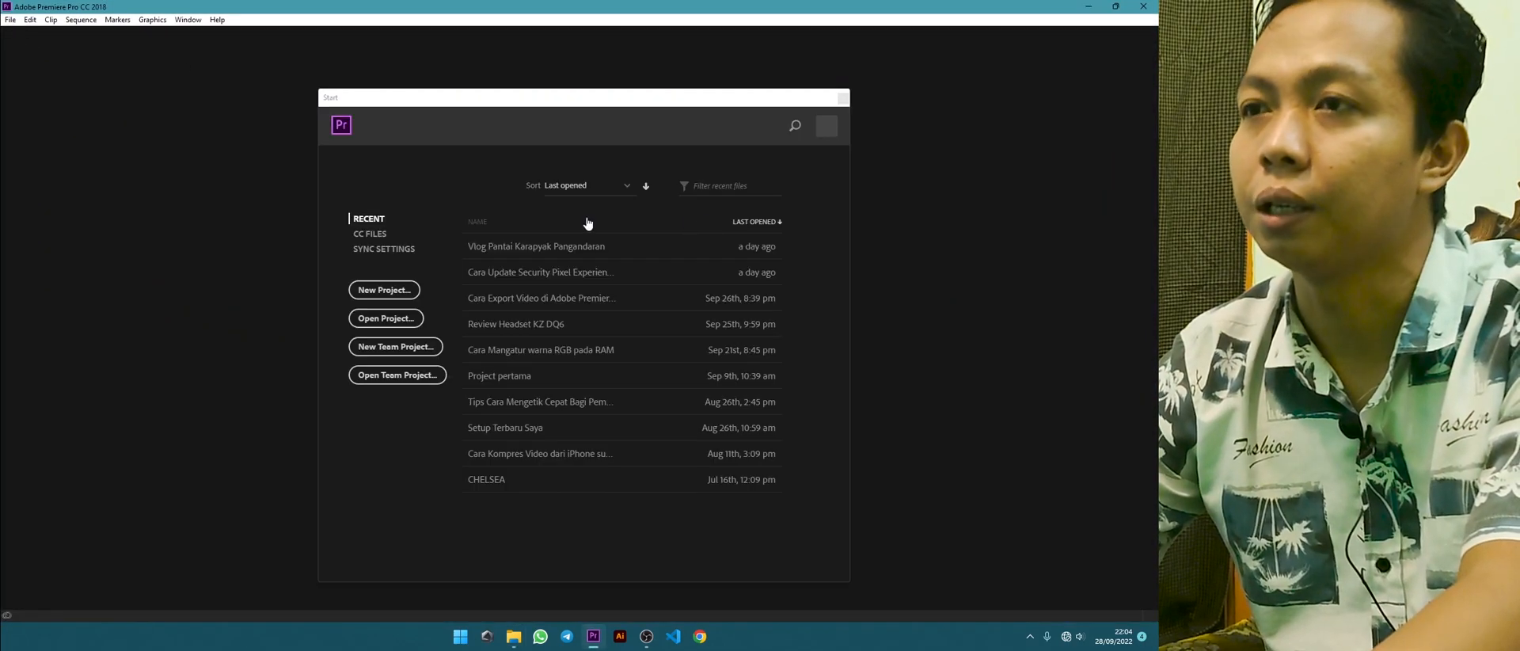
Start a new project and set its location to E:\Cara Stabilkan Video di Adobe Premiere Pro.
{"action": "left_click", "coordinate": [384, 290]}
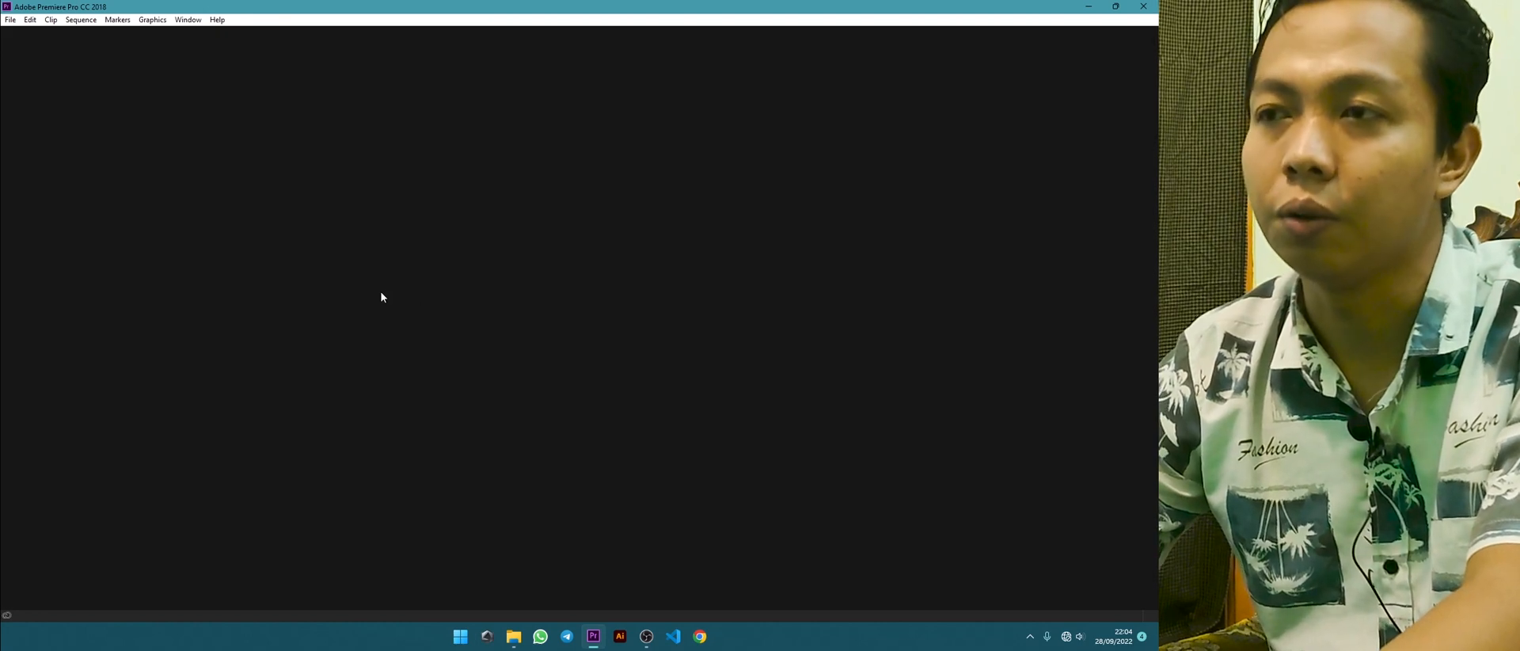
{"action": "left_click", "coordinate": [725, 157]}
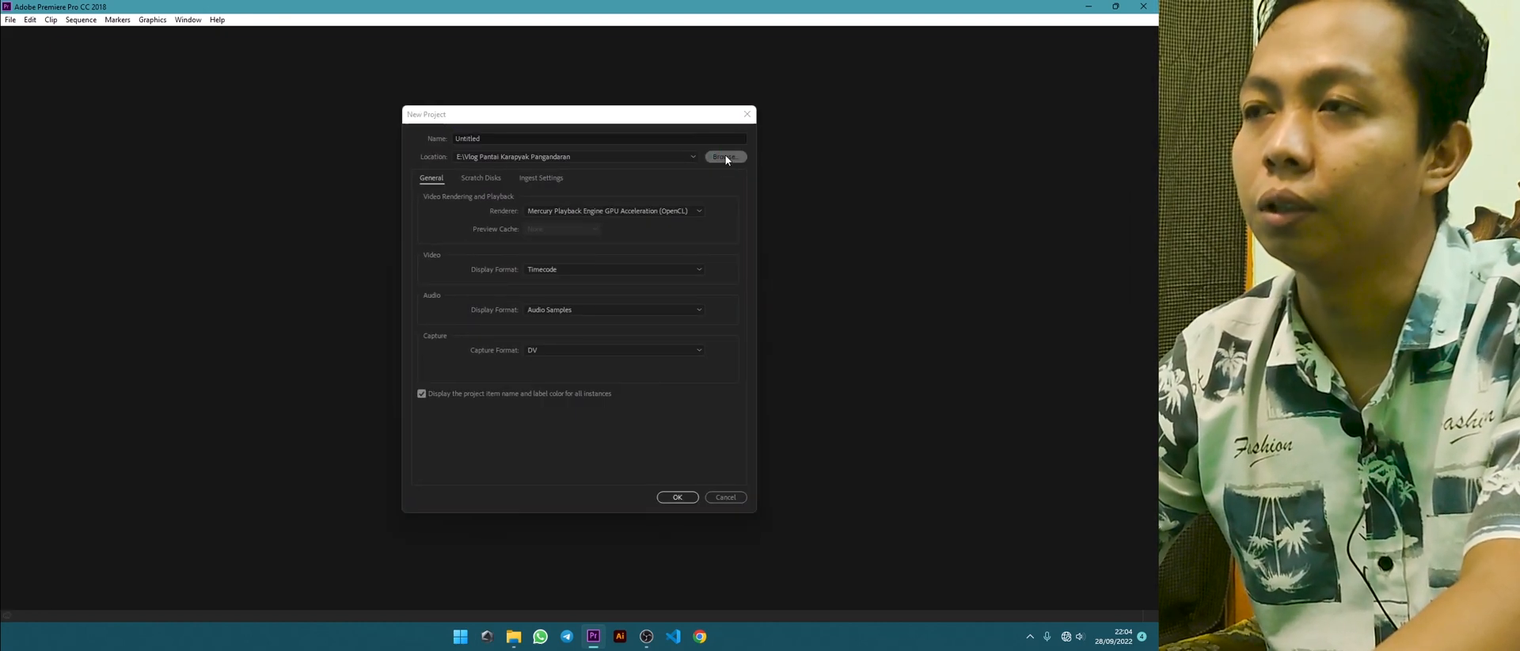
{"action": "left_click", "coordinate": [194, 61]}
{"action": "scroll", "coordinate": [420, 343], "scroll_direction": "down", "scroll_amount": 7}
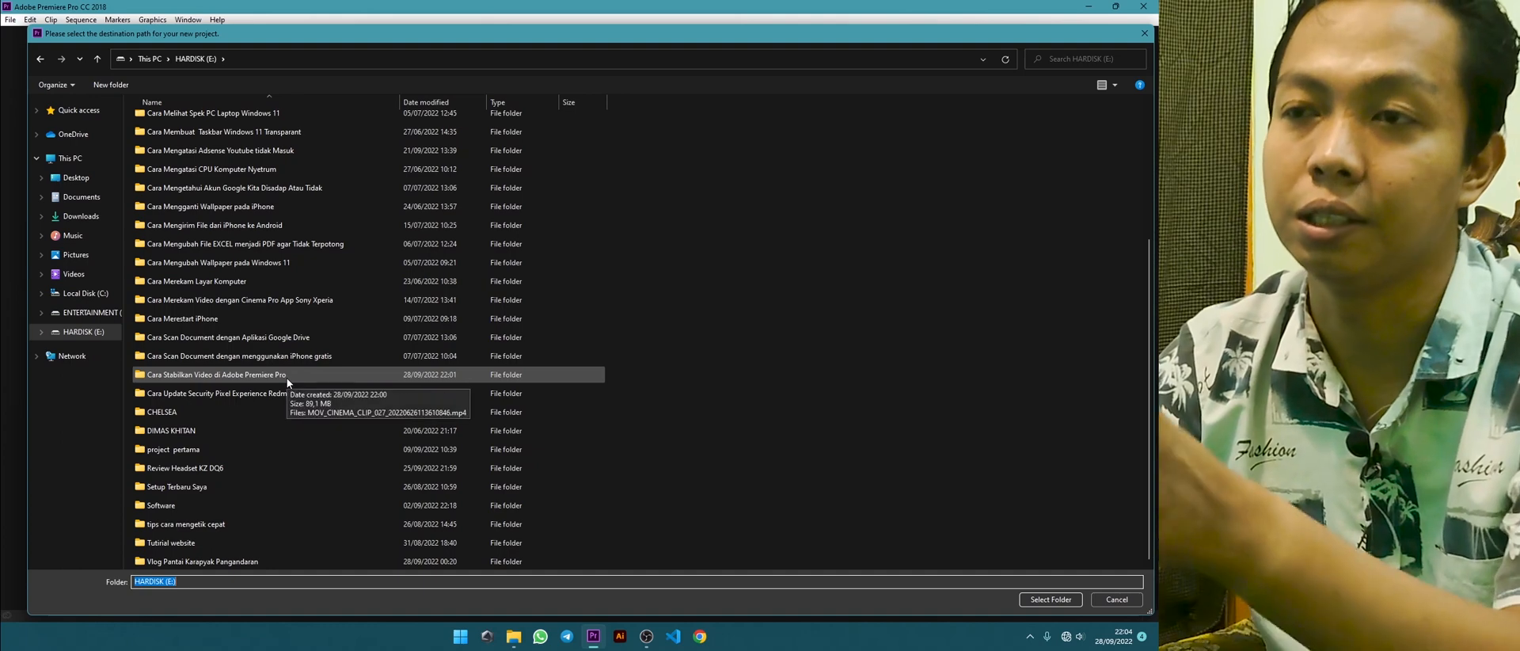
{"action": "left_click", "coordinate": [243, 374]}
{"action": "double_click", "coordinate": [243, 374]}
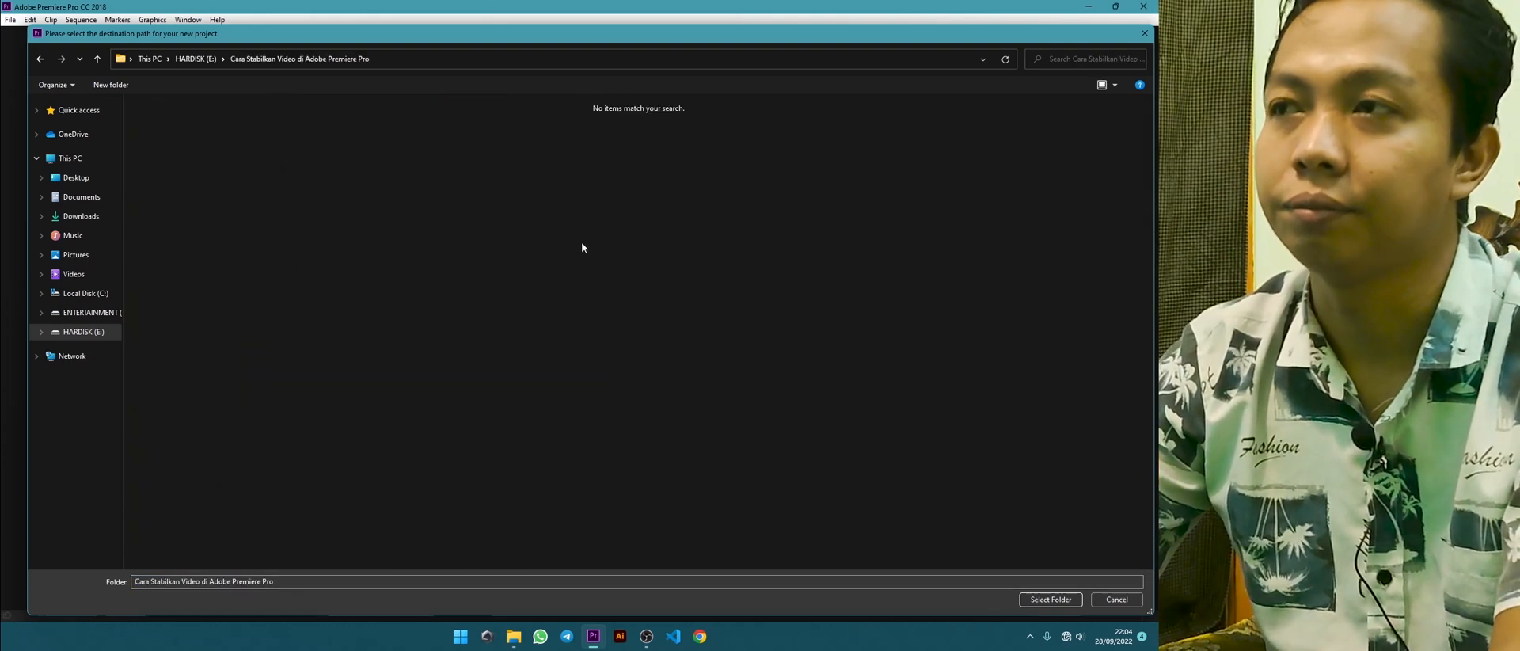
{"action": "left_click", "coordinate": [1049, 600]}
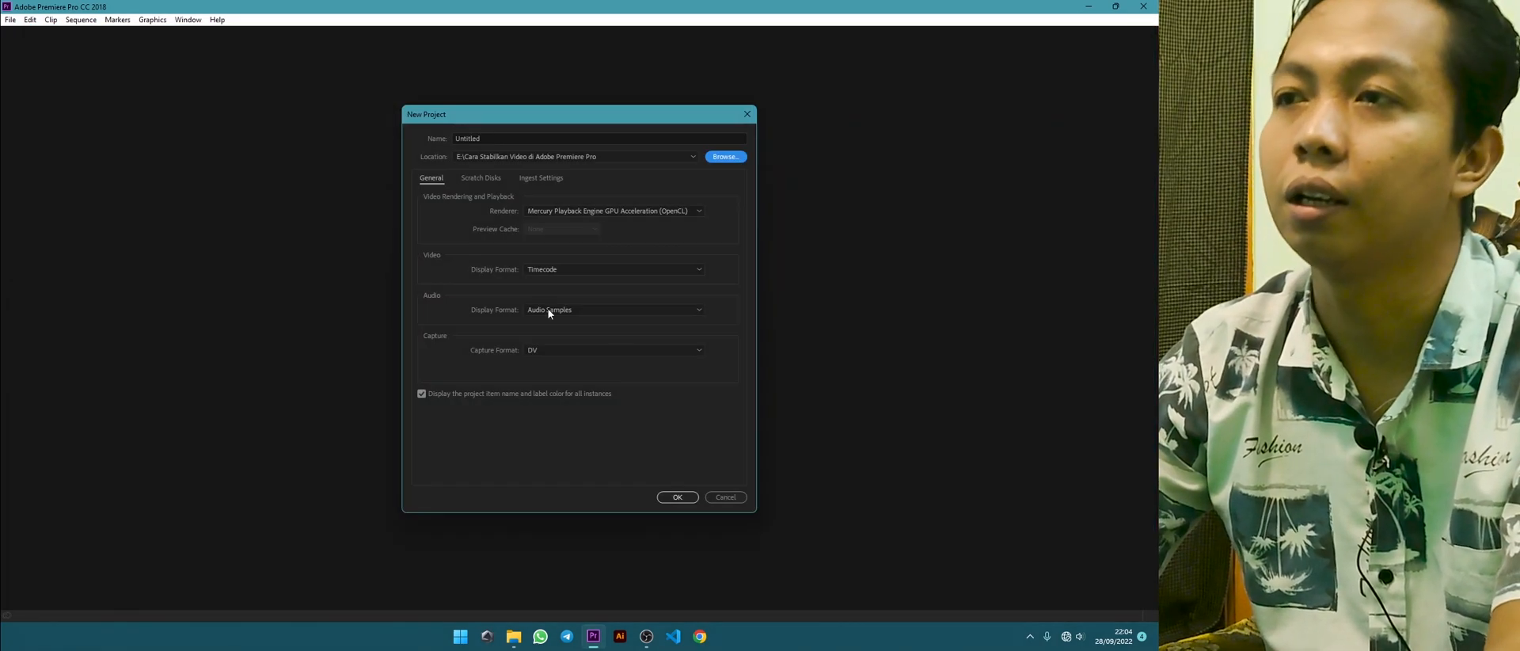
Name the project "Cara Stabilkan Video di Adobe Premiere Pro", keep the Mercury Playback Engine GPU Acceleration (OpenCL) renderer, and create it.
{"action": "key", "text": "ctrl+v"}
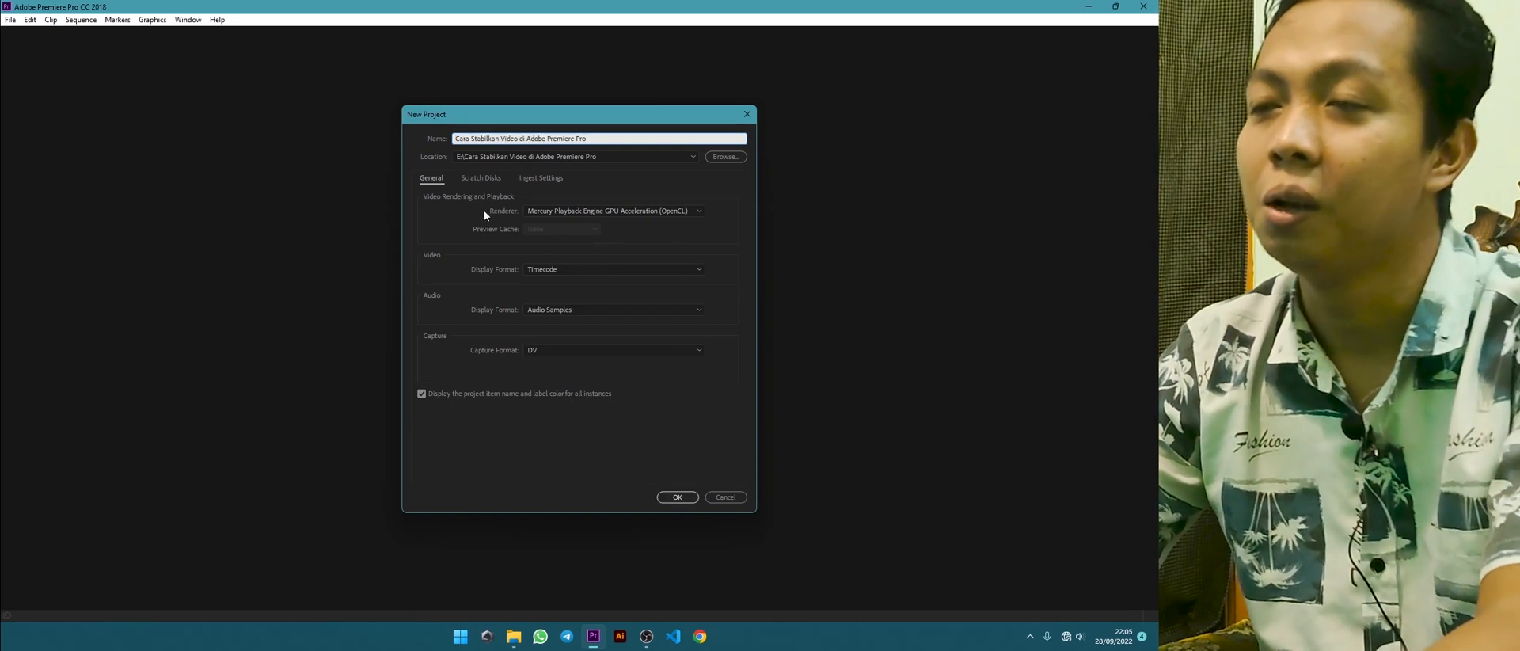
{"action": "left_click", "coordinate": [659, 211]}
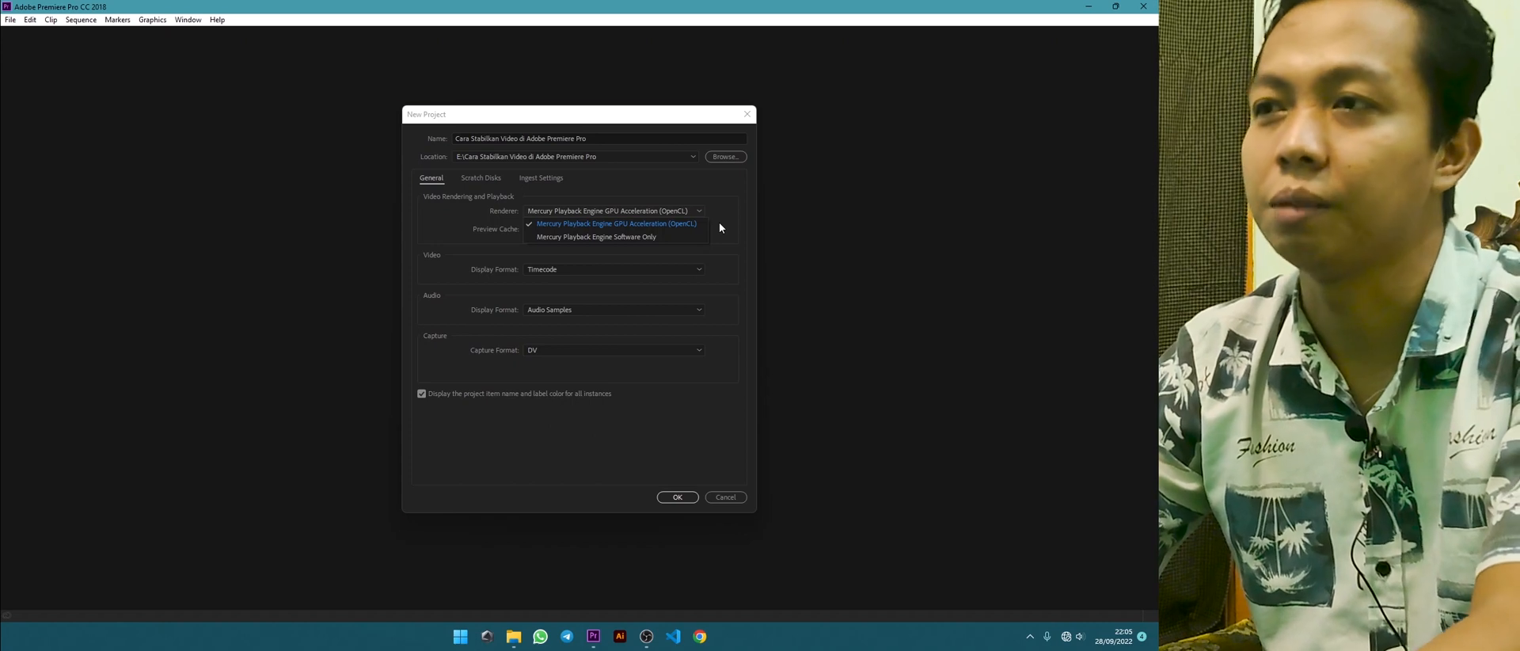
{"action": "left_click", "coordinate": [649, 214]}
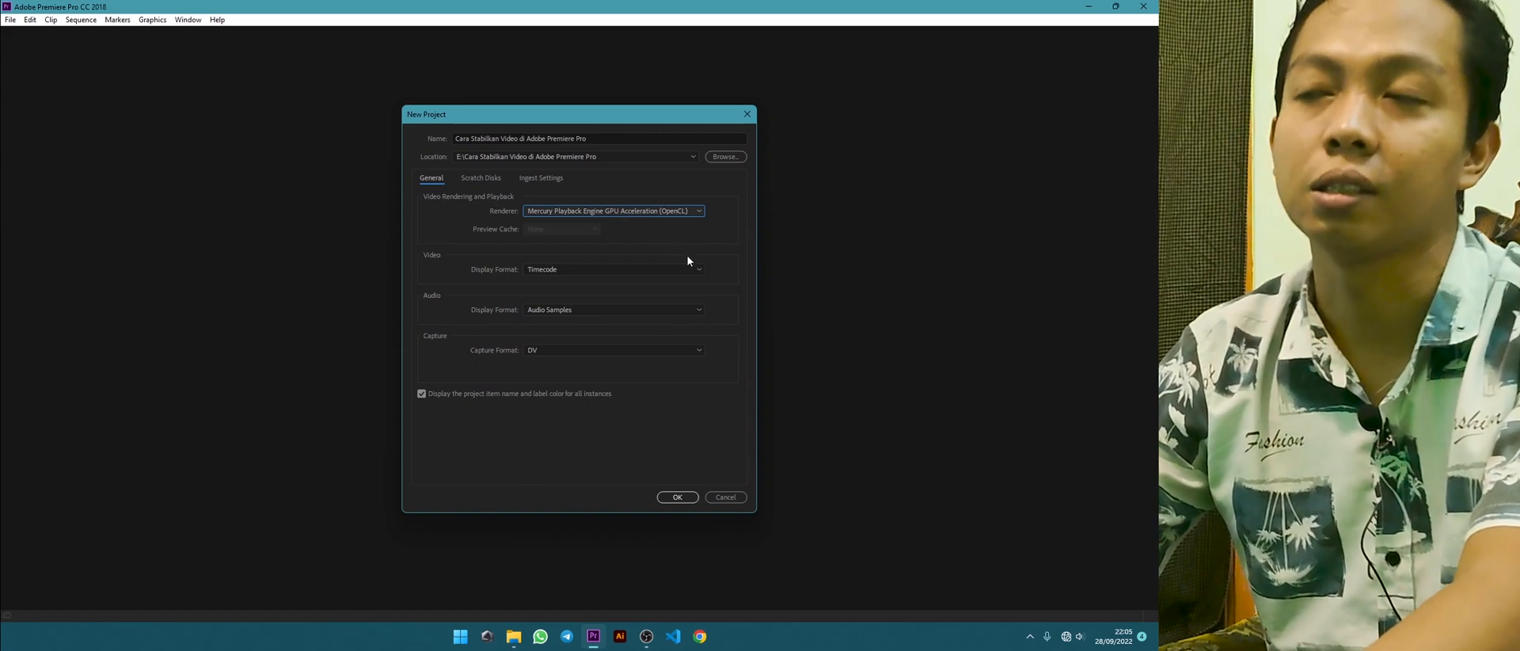
{"action": "left_click", "coordinate": [677, 496]}
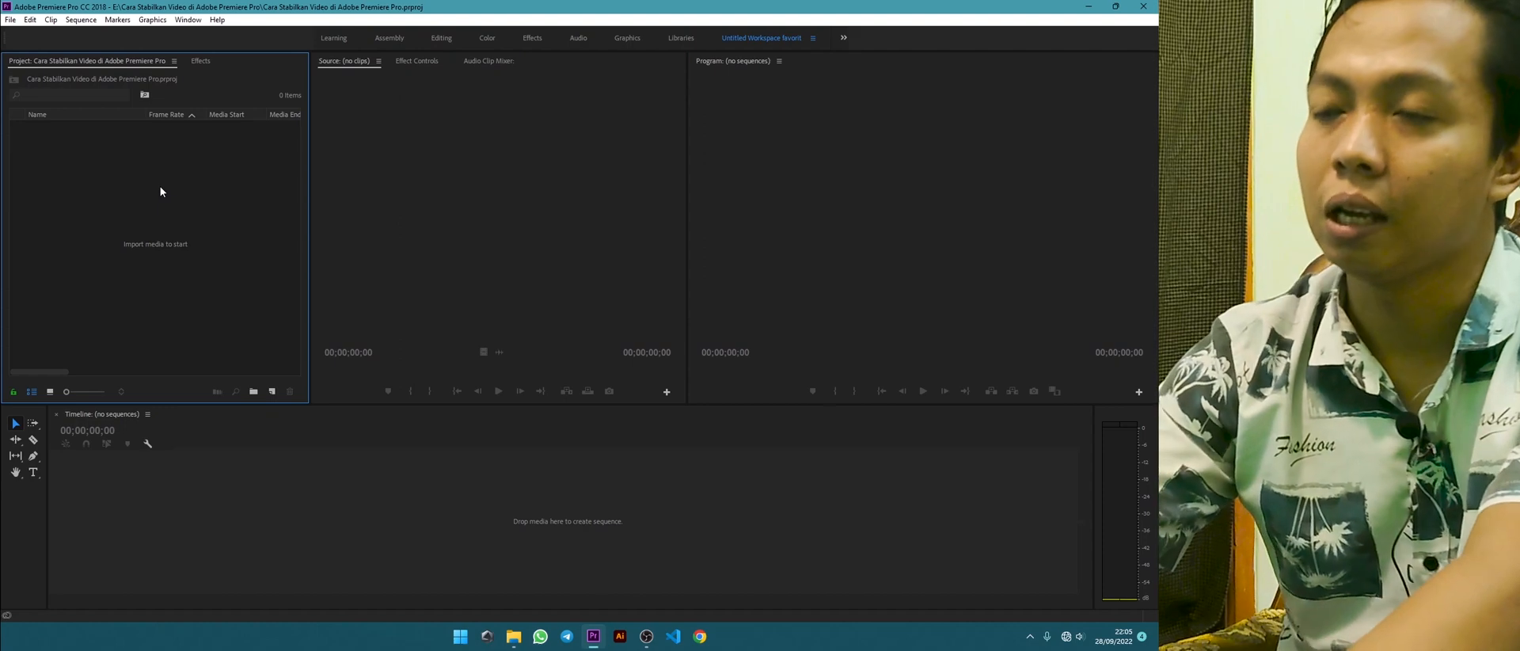
Import MOV_CINEMA_CLIP_027_20220626113610846.mp4 from the "Cara Stabilkan Video di Adobe Premiere Pro" folder on HARDISK (E:).
{"action": "double_click", "coordinate": [161, 192]}
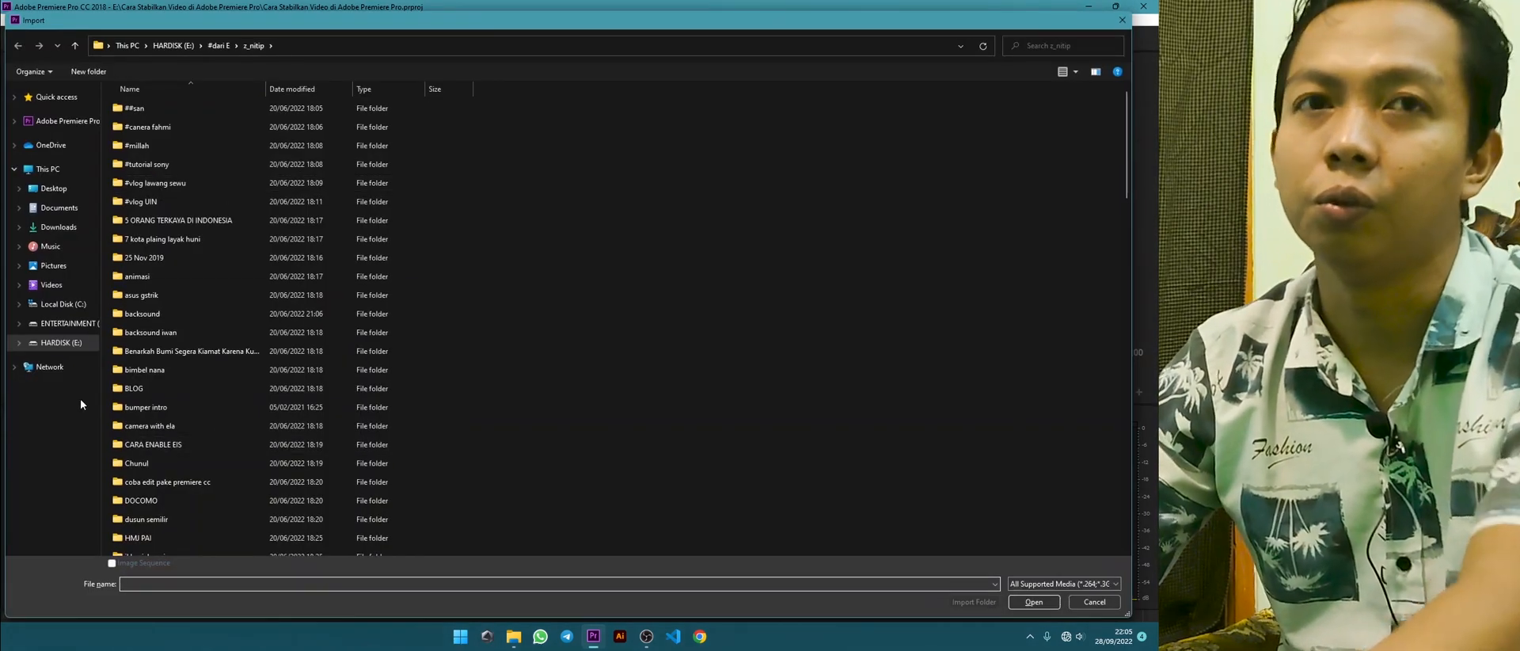
{"action": "scroll", "coordinate": [146, 447], "scroll_direction": "down", "scroll_amount": 6}
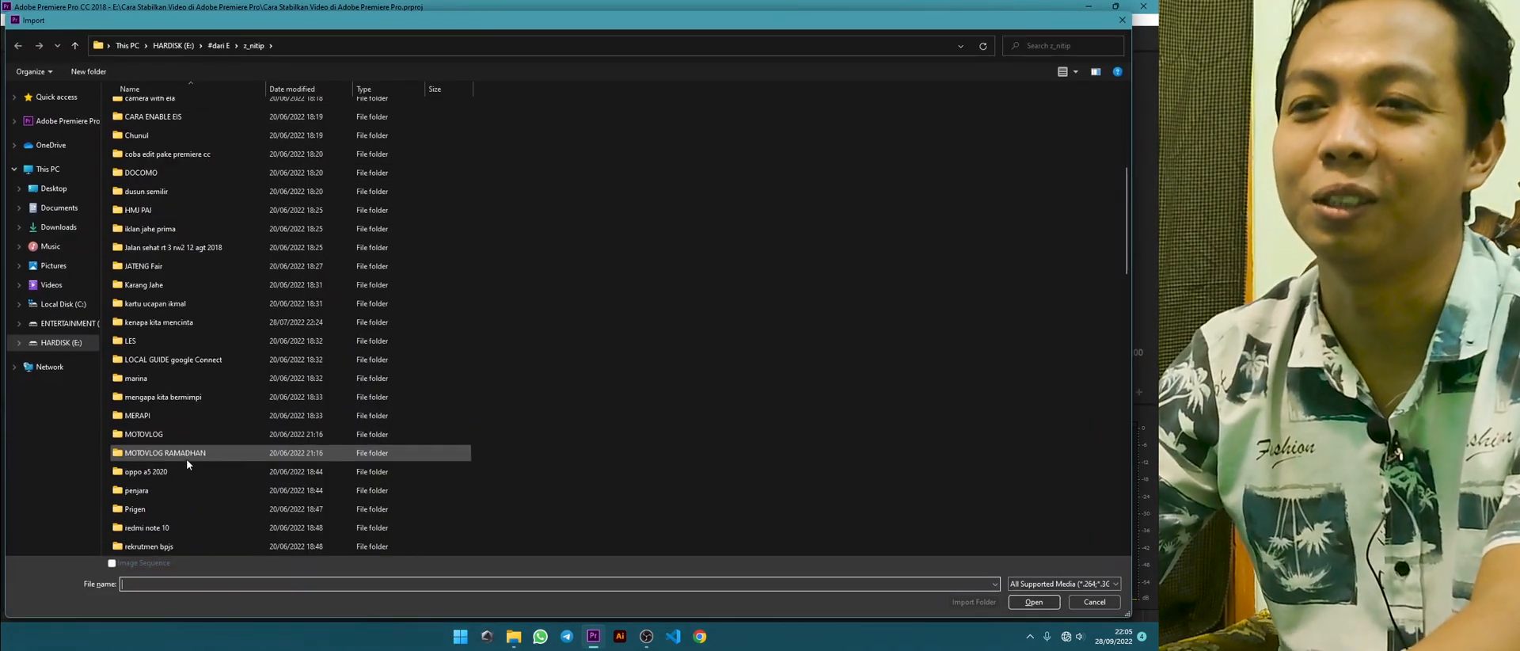
{"action": "scroll", "coordinate": [211, 487], "scroll_direction": "down", "scroll_amount": 7}
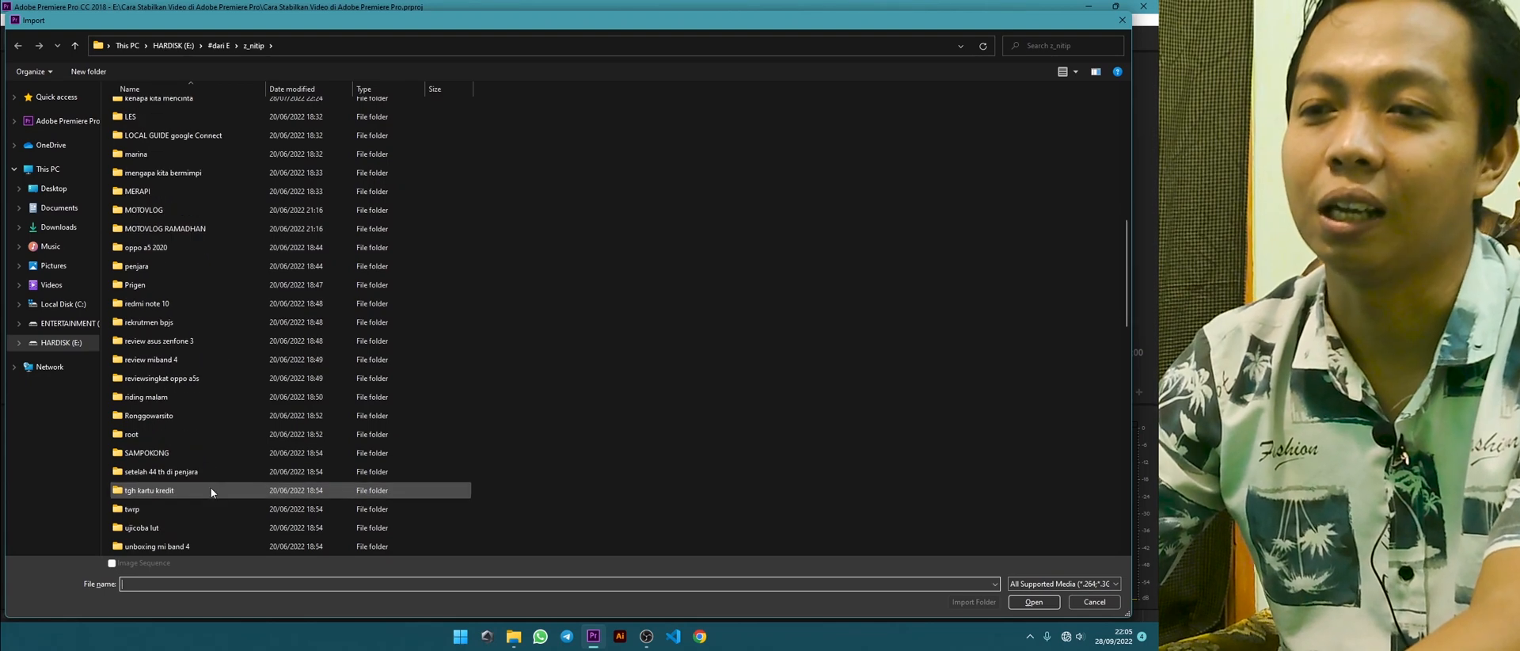
{"action": "left_click", "coordinate": [173, 44]}
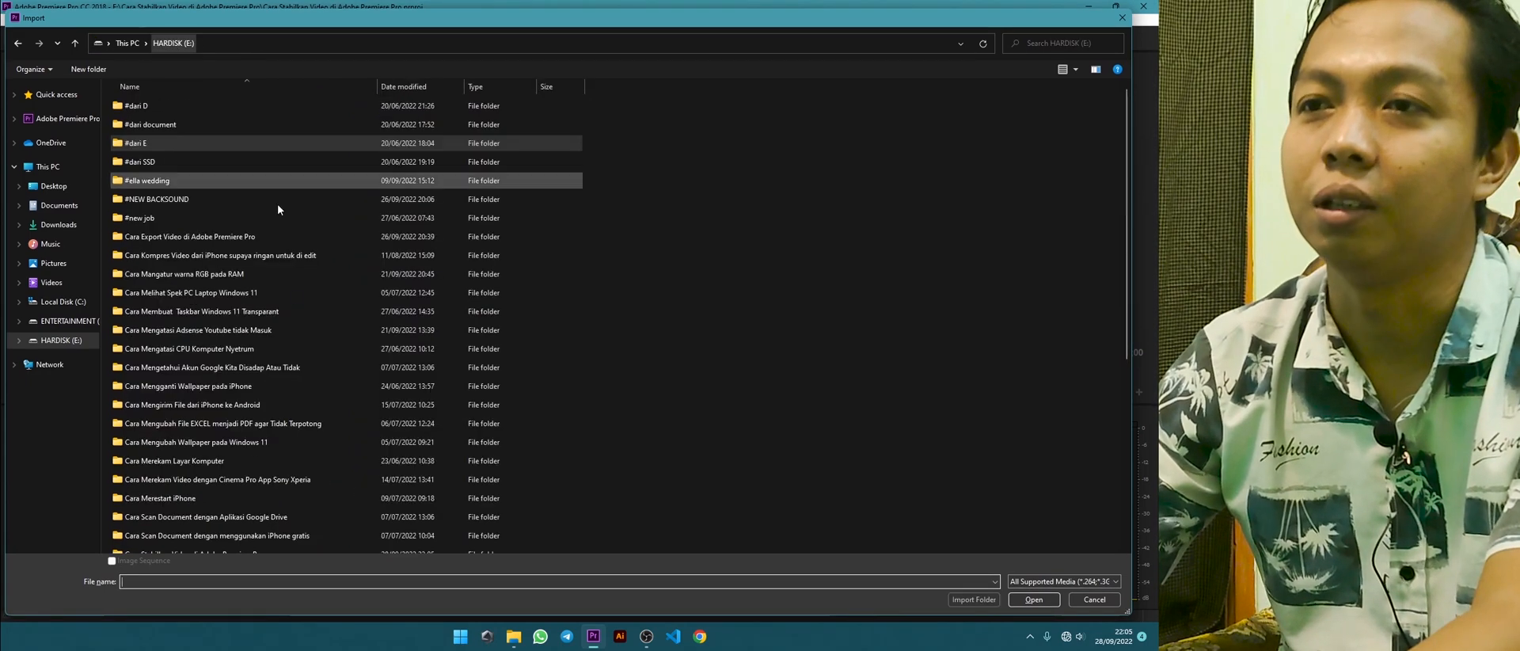
{"action": "scroll", "coordinate": [269, 416], "scroll_direction": "down", "scroll_amount": 10}
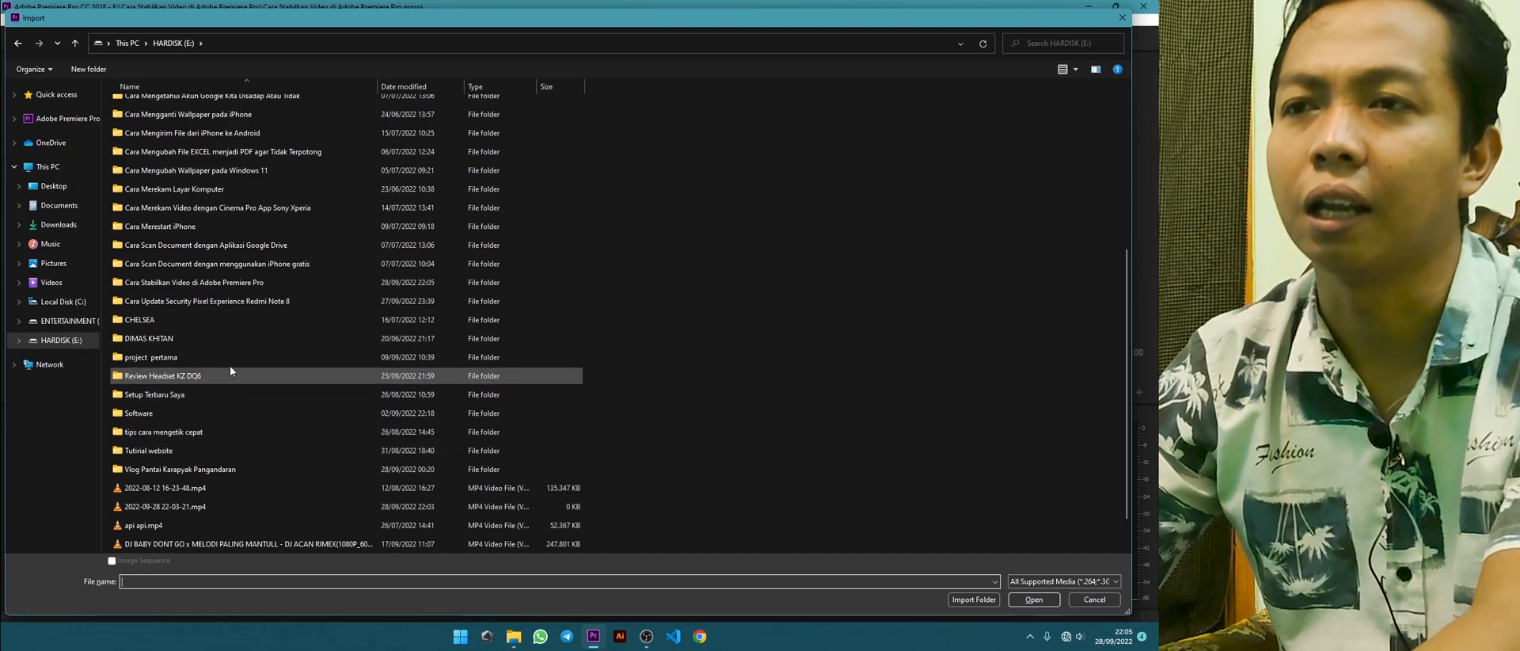
{"action": "double_click", "coordinate": [226, 282]}
{"action": "left_click", "coordinate": [229, 120]}
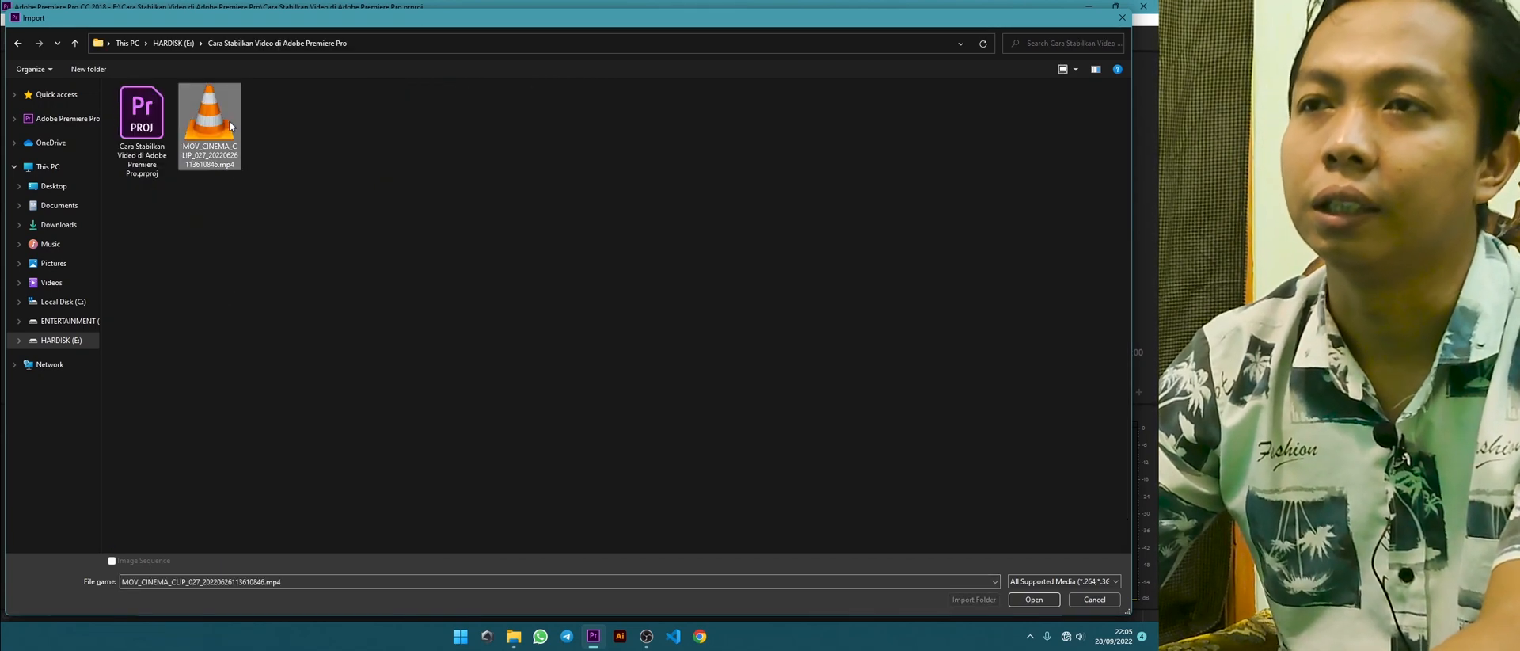
{"action": "left_click", "coordinate": [1034, 600]}
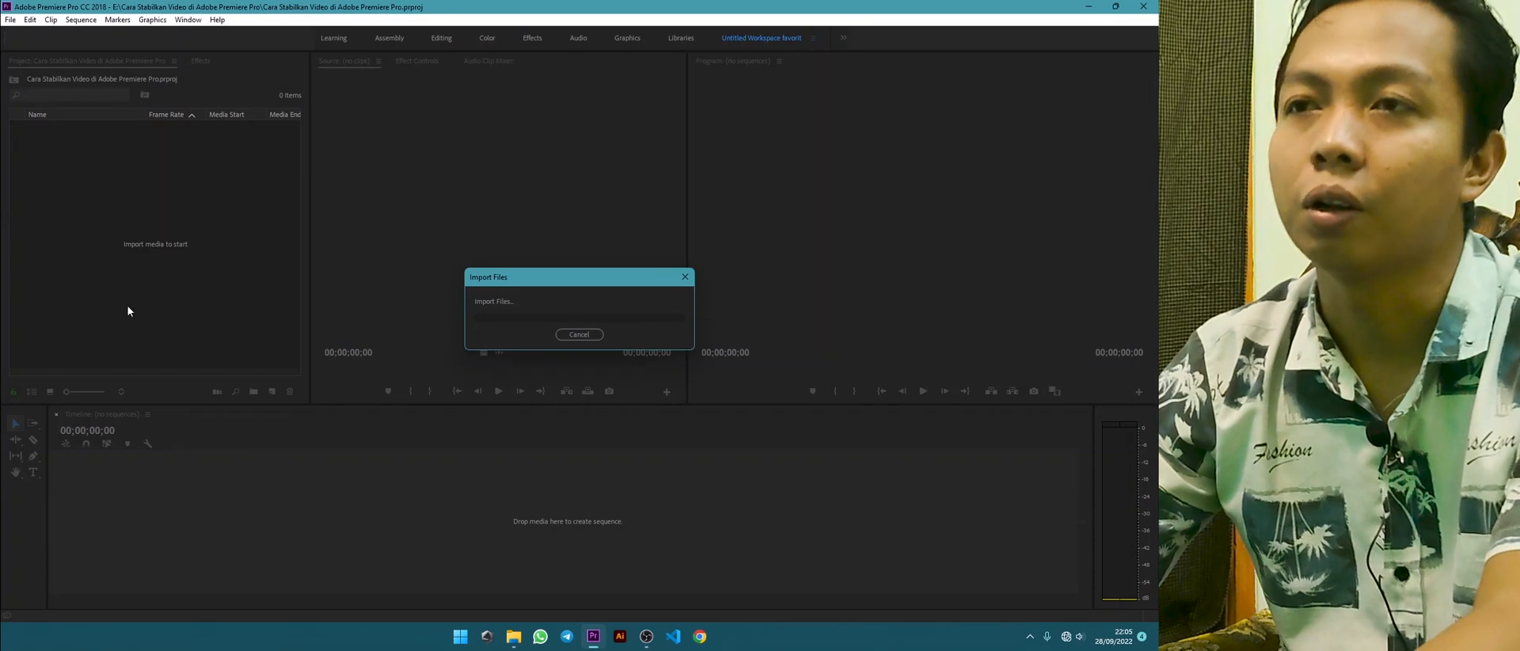
Load the imported clip into the Source monitor and play it from the start.
{"action": "left_click", "coordinate": [50, 128]}
{"action": "double_click", "coordinate": [50, 125]}
{"action": "double_click", "coordinate": [106, 178]}
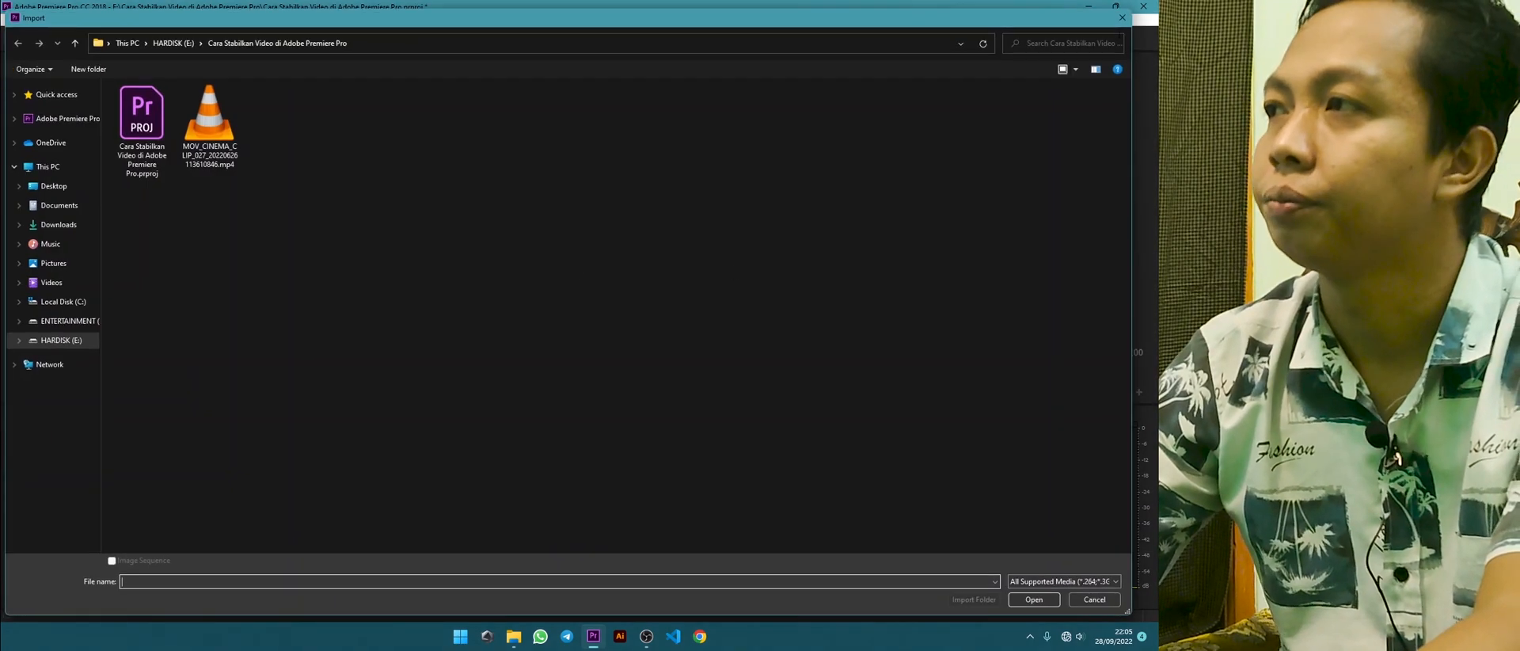
{"action": "left_click", "coordinate": [1122, 17]}
{"action": "left_click", "coordinate": [175, 240]}
{"action": "left_click", "coordinate": [314, 369]}
{"action": "mouse_move", "coordinate": [315, 369]}
{"action": "left_mouse_down"}
{"action": "mouse_move", "coordinate": [559, 378]}
{"action": "mouse_move", "coordinate": [322, 374]}
{"action": "left_mouse_up"}
{"action": "key", "text": "space"}
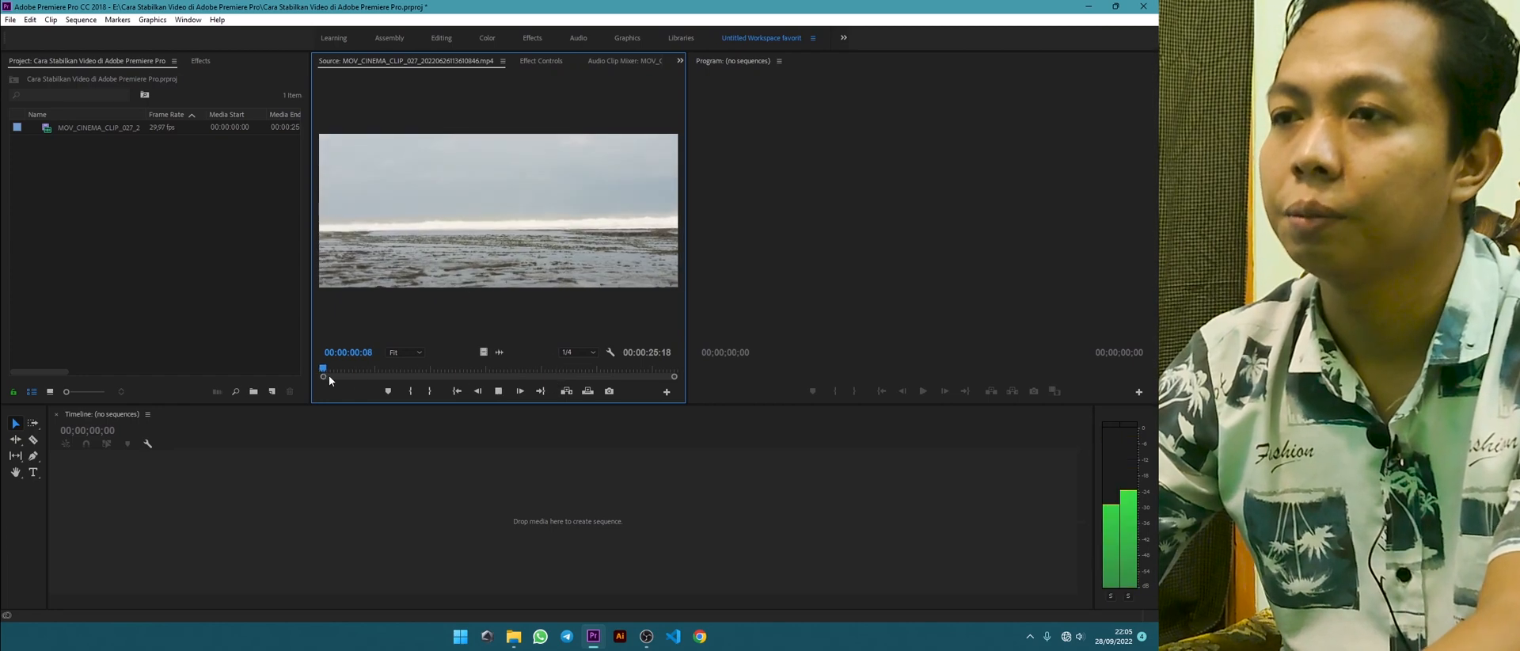
Mark the source clip's In point at 00:00:16:13 and its Out point at 00:00:25:01.
{"action": "left_click_drag", "start_coordinate": [396, 369], "coordinate": [552, 372]}
{"action": "left_click", "coordinate": [411, 390]}
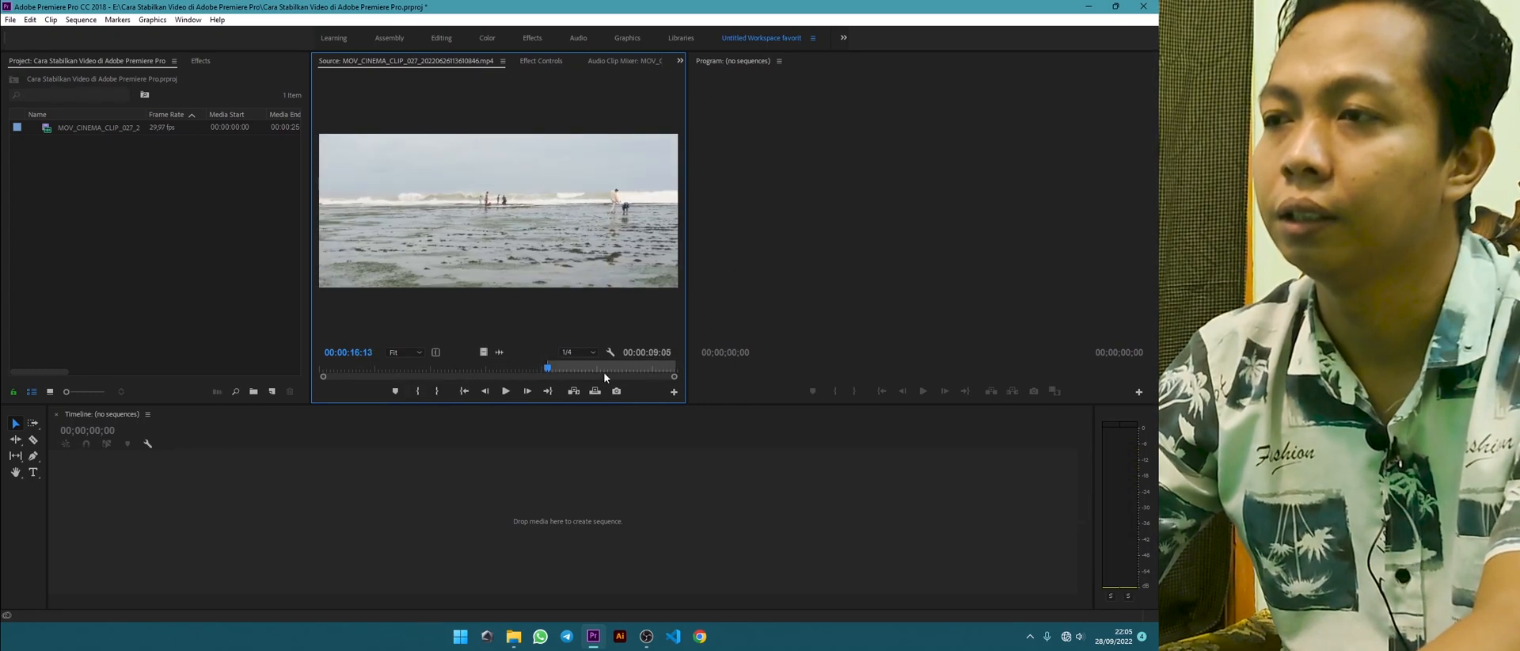
{"action": "left_click", "coordinate": [669, 369]}
{"action": "left_click", "coordinate": [437, 390]}
{"action": "left_click", "coordinate": [59, 205]}
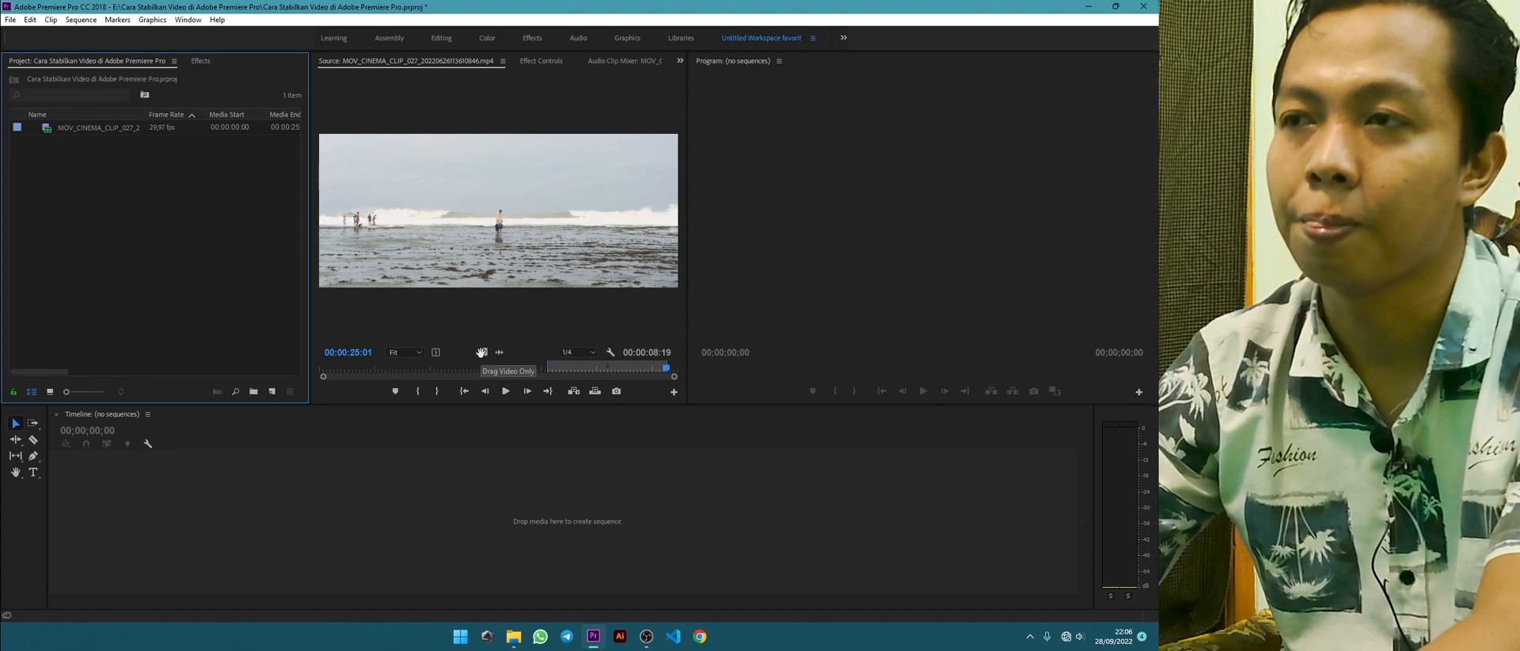
{"action": "left_click", "coordinate": [272, 391]}
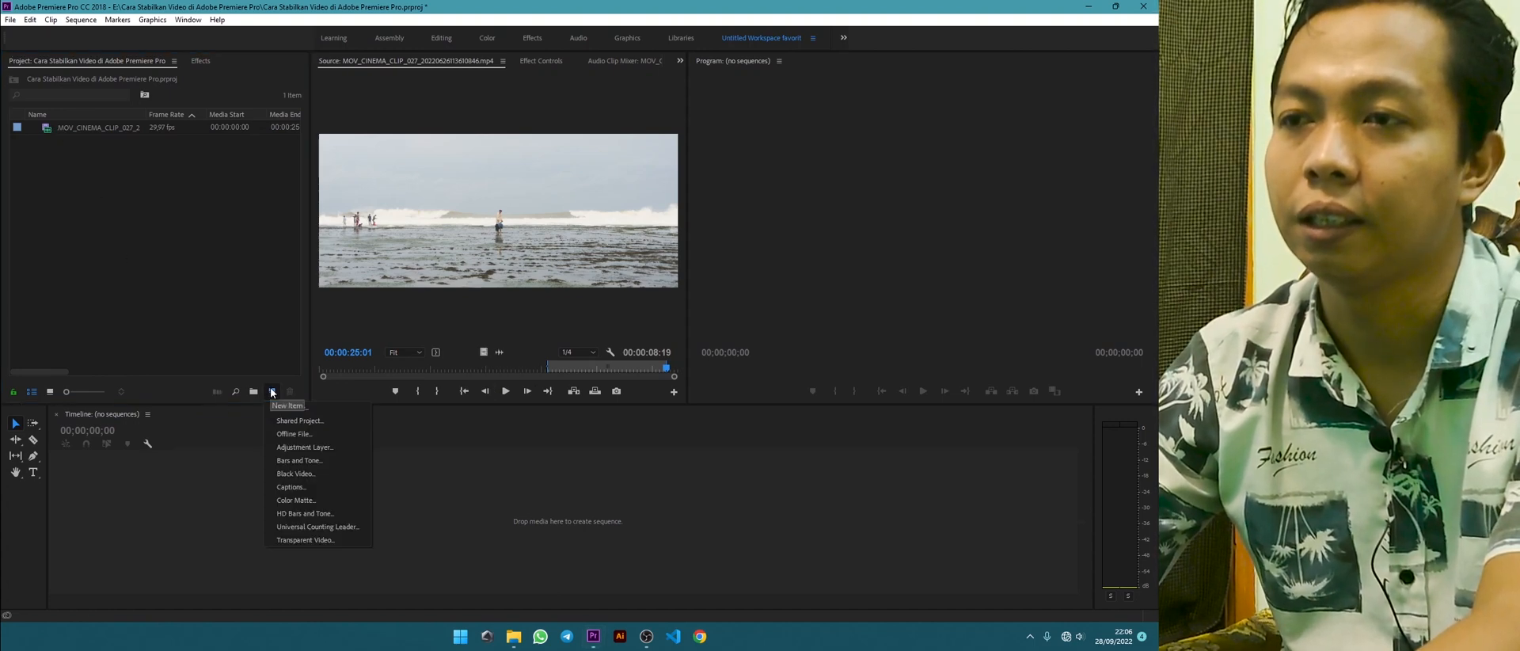
{"action": "left_click", "coordinate": [245, 334]}
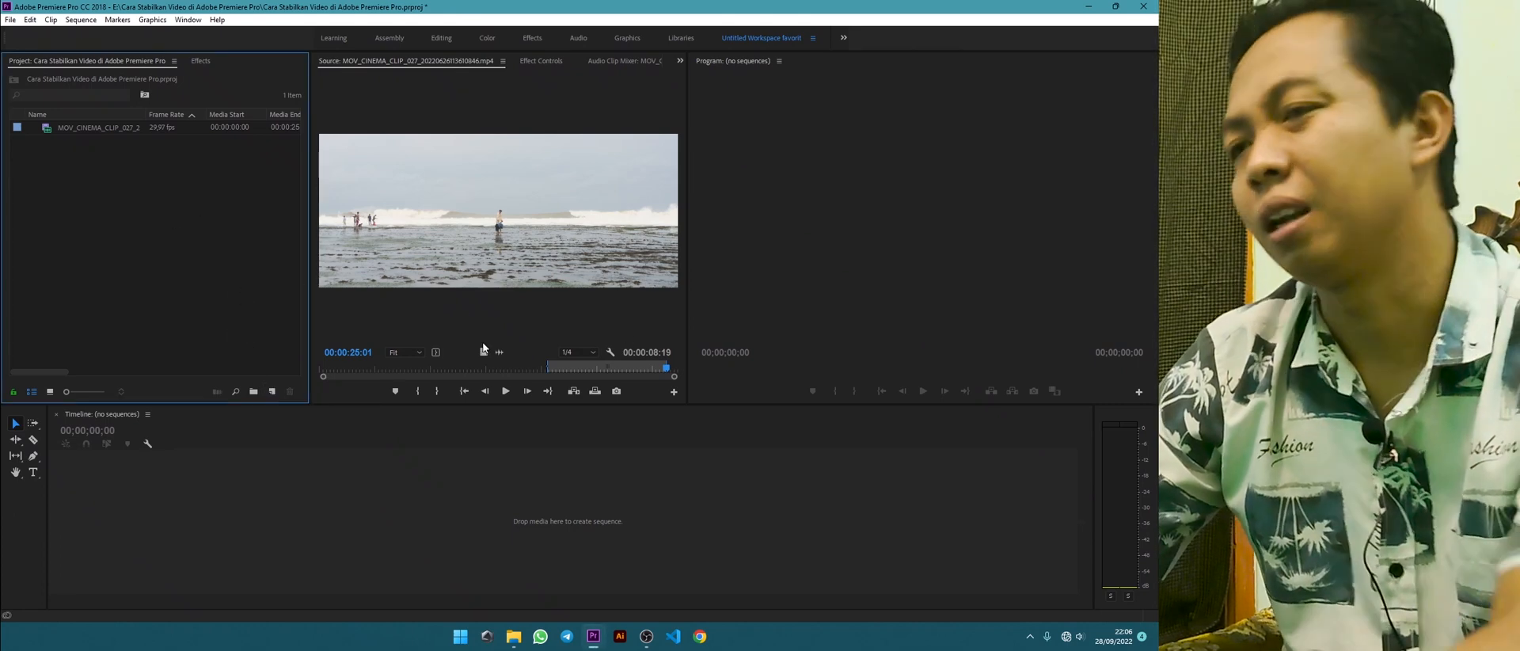
Place only the video of the marked source range on the empty timeline to create a sequence, and select the clip.
{"action": "left_click_drag", "start_coordinate": [482, 351], "coordinate": [268, 300]}
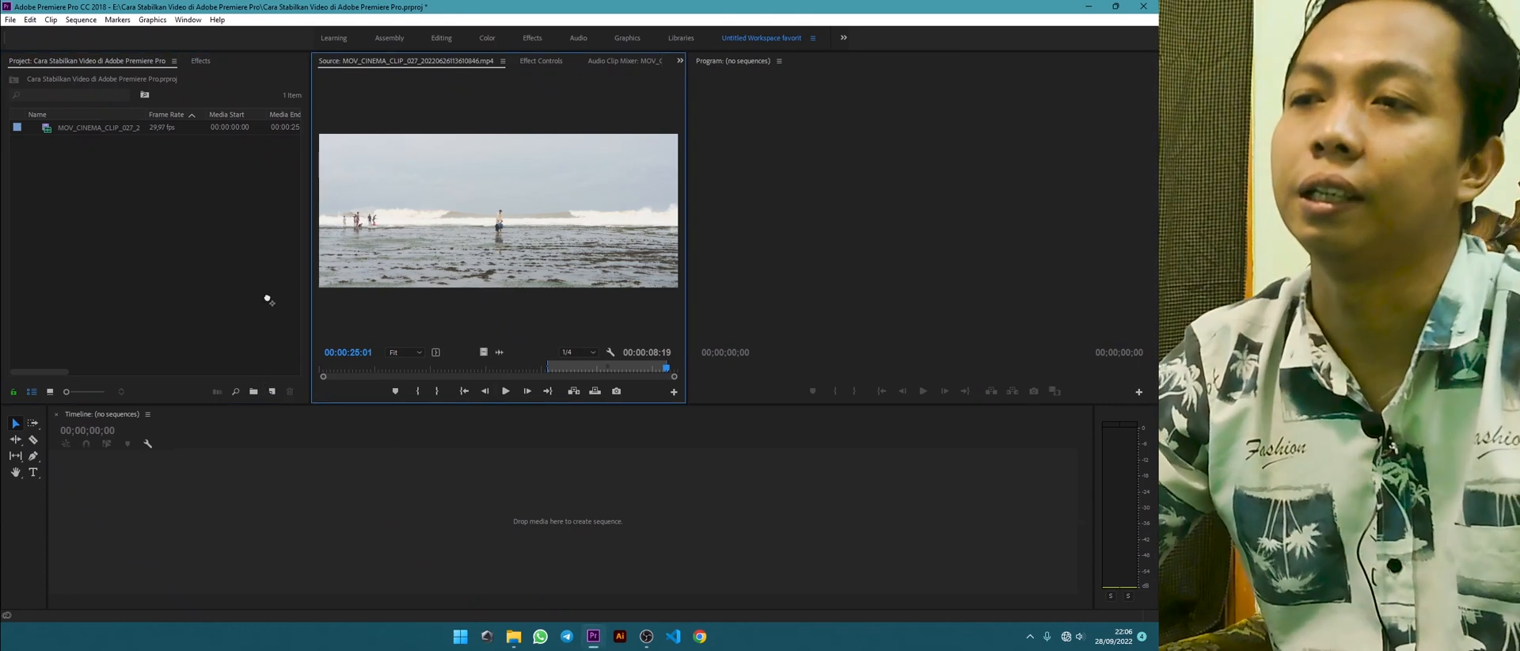
{"action": "left_click_drag", "start_coordinate": [428, 410], "coordinate": [212, 522]}
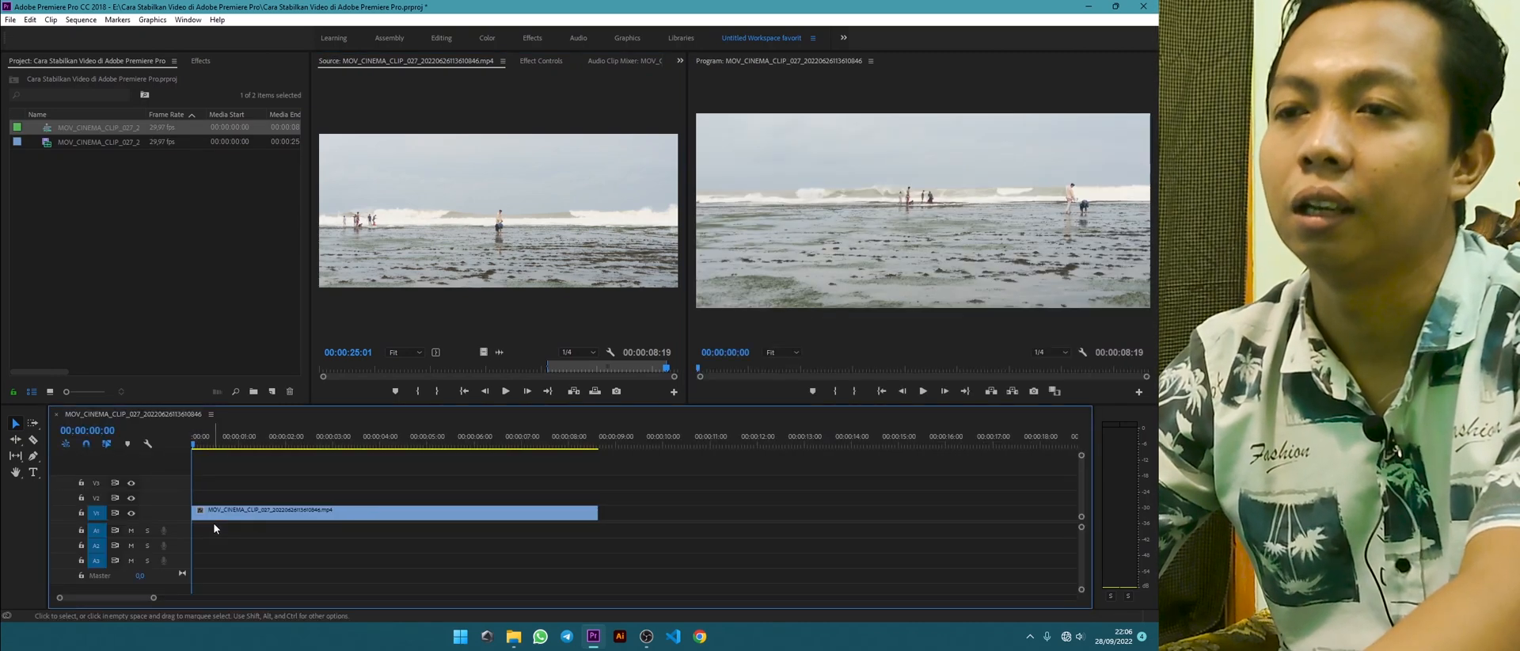
{"action": "left_click", "coordinate": [424, 513]}
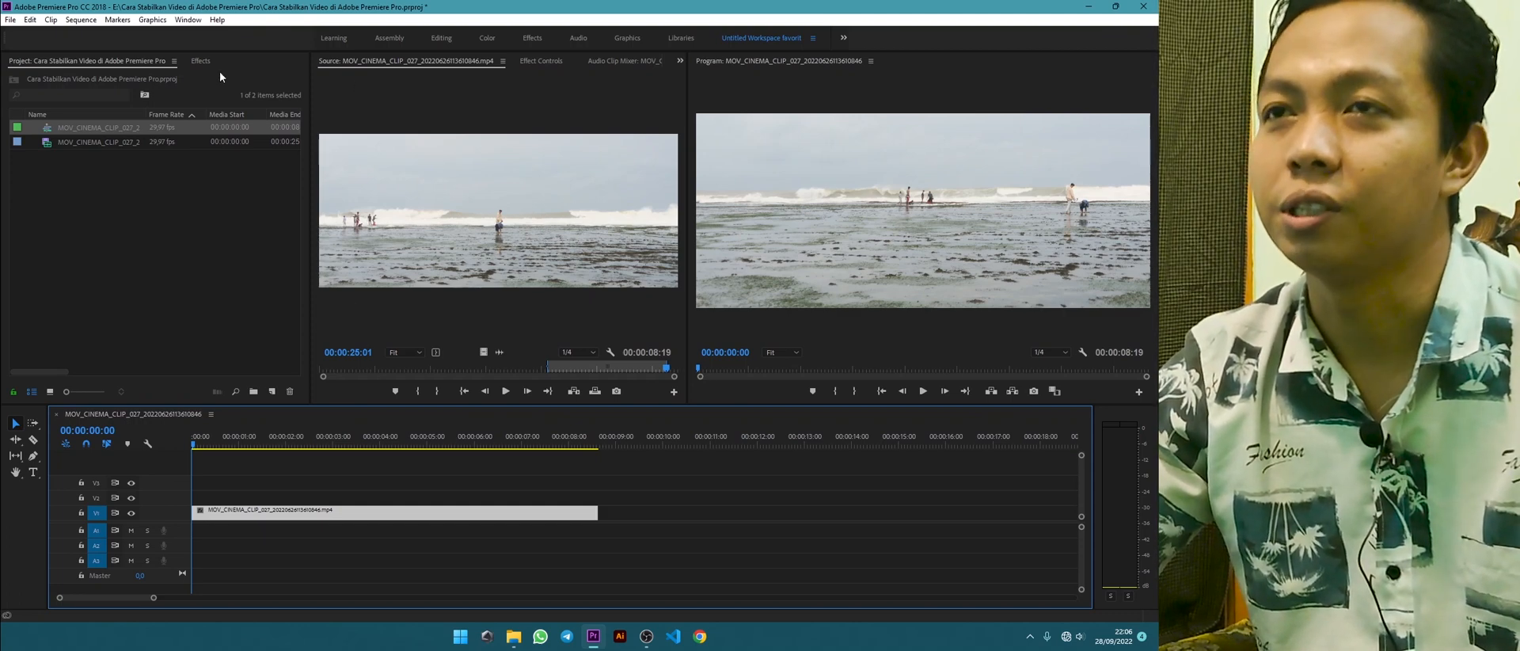
Examine the frame size and timebase in the Sequence Settings, and close them without changes.
{"action": "left_click", "coordinate": [82, 21]}
{"action": "left_click", "coordinate": [99, 30]}
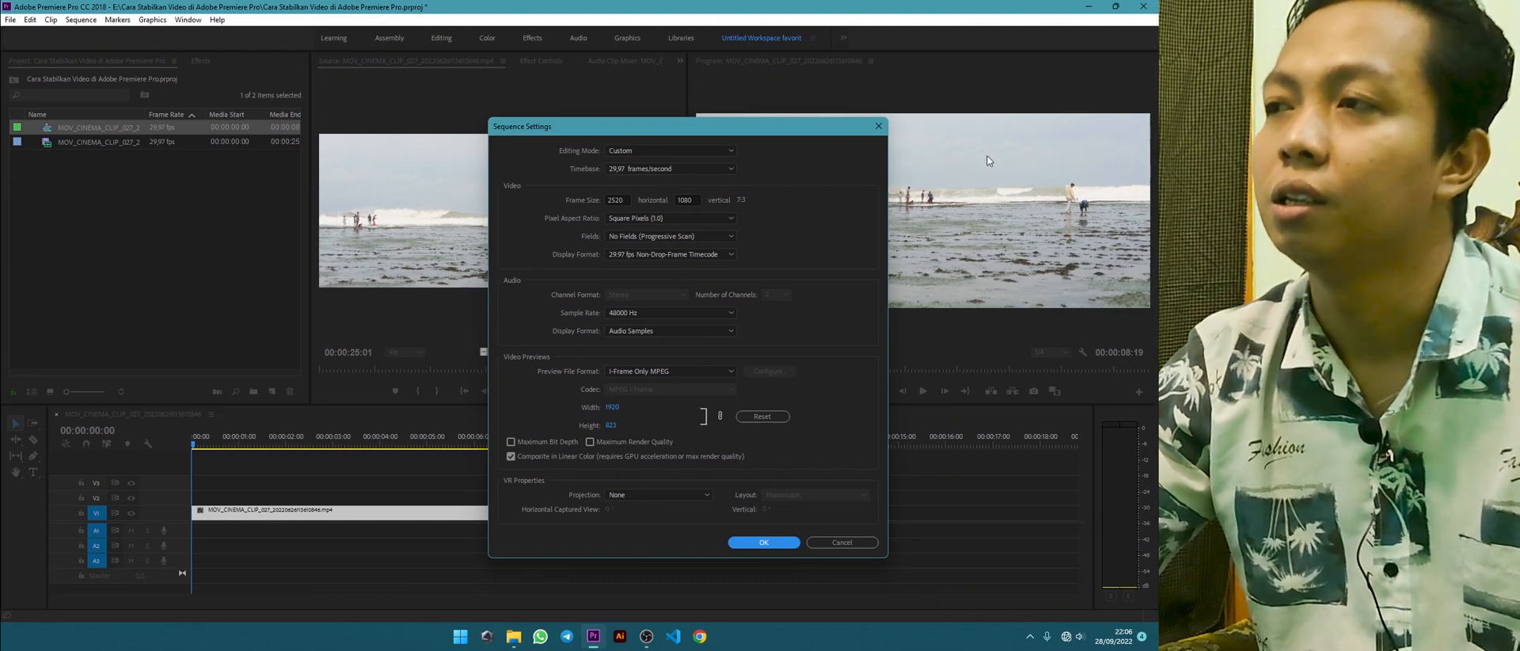
{"action": "left_click", "coordinate": [879, 128]}
Play back the timeline sequence to review how steady the clip's footage is.
{"action": "left_click", "coordinate": [353, 467]}
{"action": "key", "text": "space"}
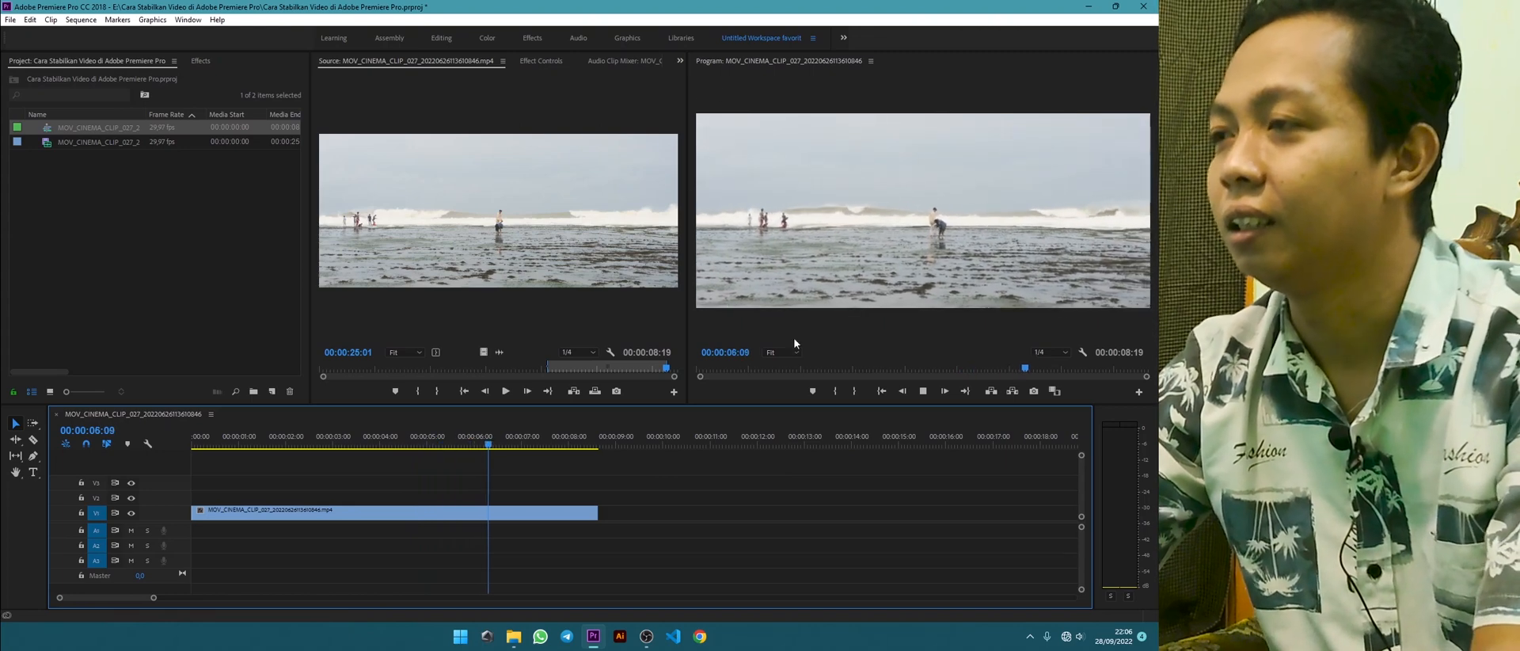
{"action": "key", "text": "space"}
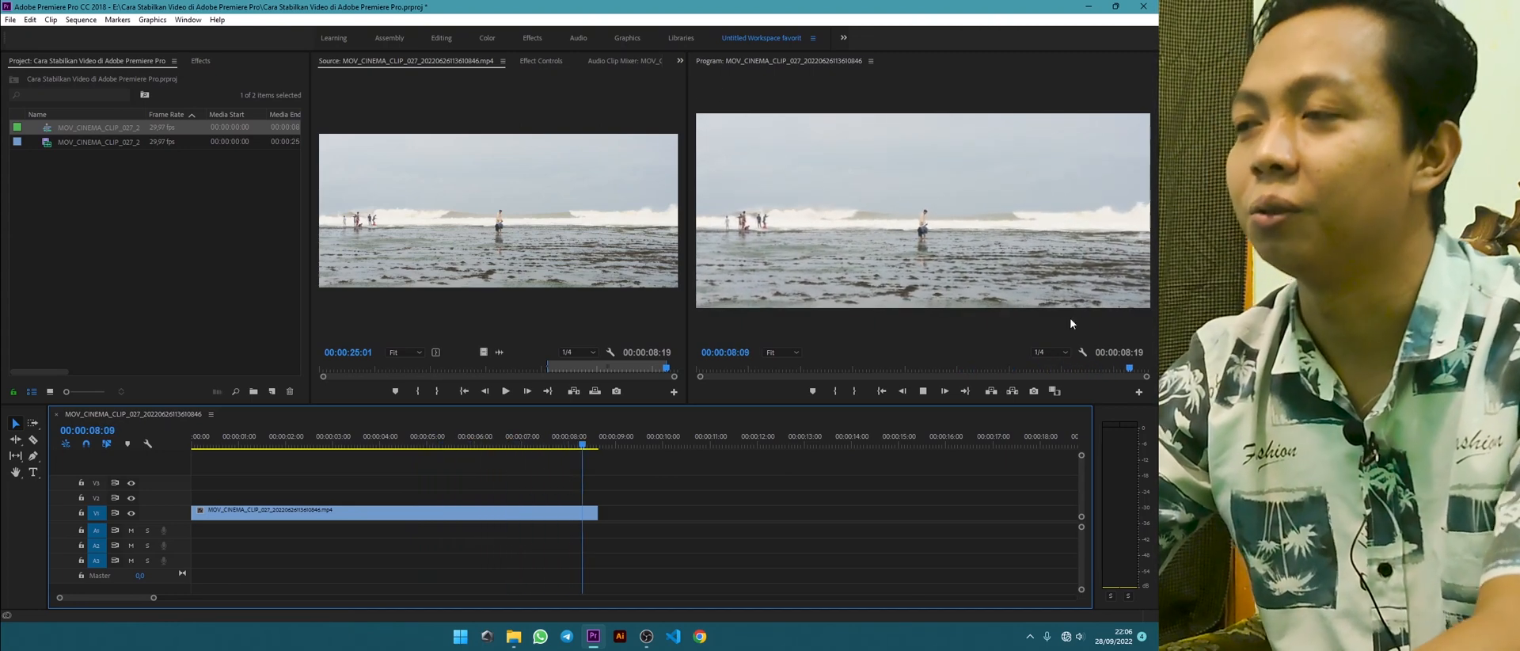
{"action": "left_click", "coordinate": [444, 515]}
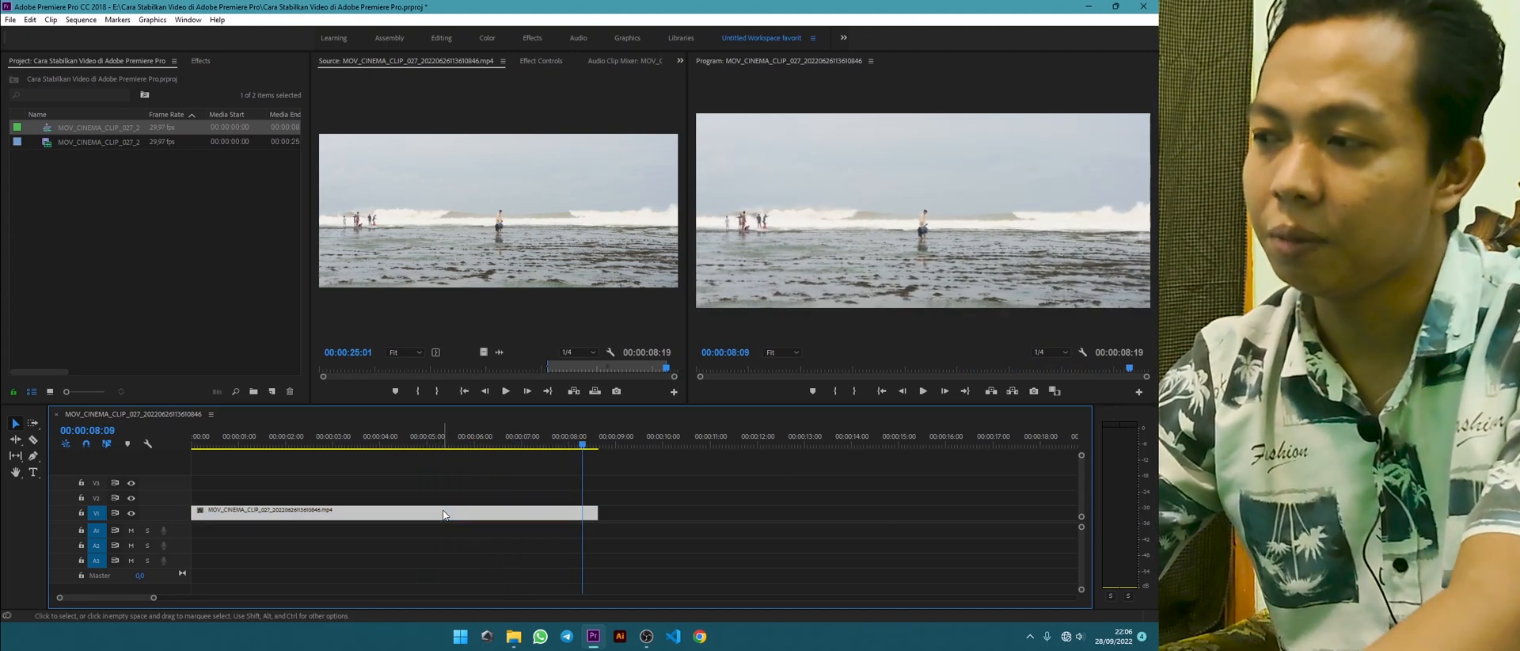
{"action": "left_click", "coordinate": [718, 529]}
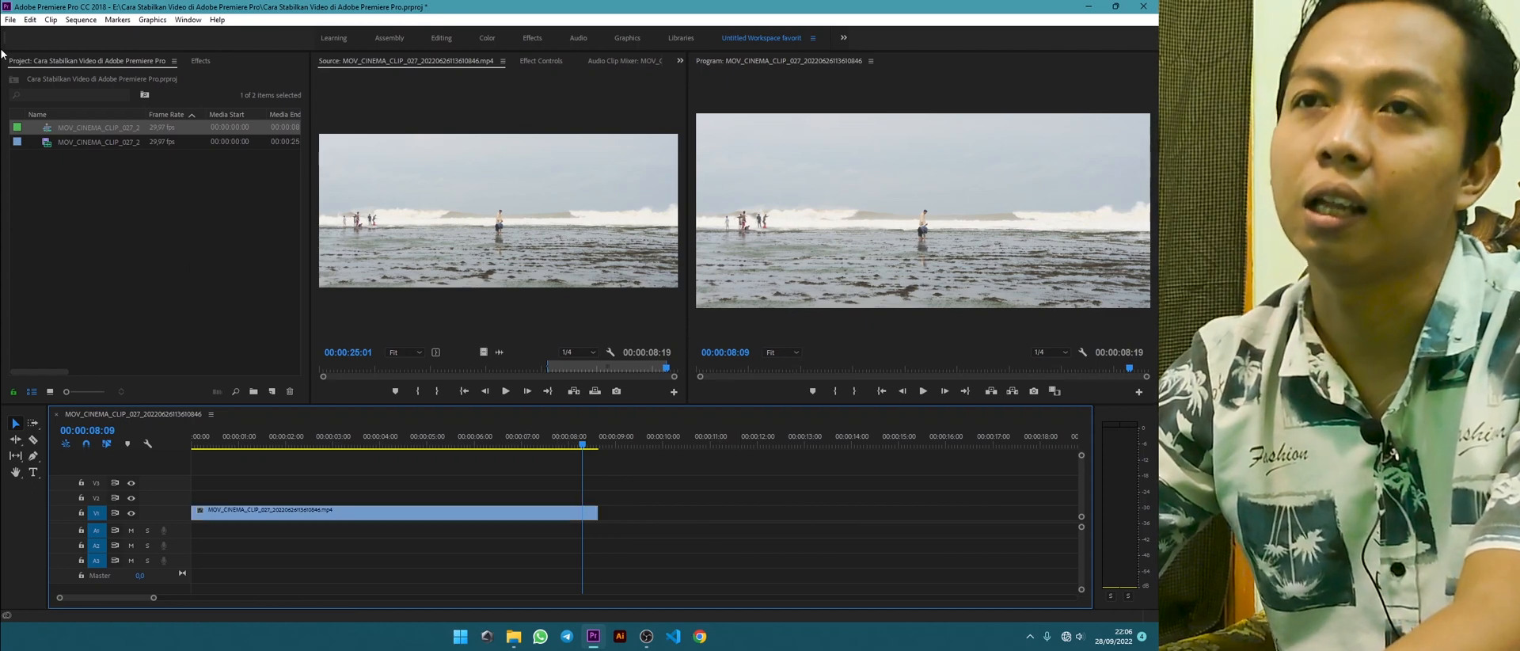
Find the Warp Stabilizer video effect by searching for "warp s" and apply it to the beach clip on the timeline.
{"action": "left_click", "coordinate": [201, 61]}
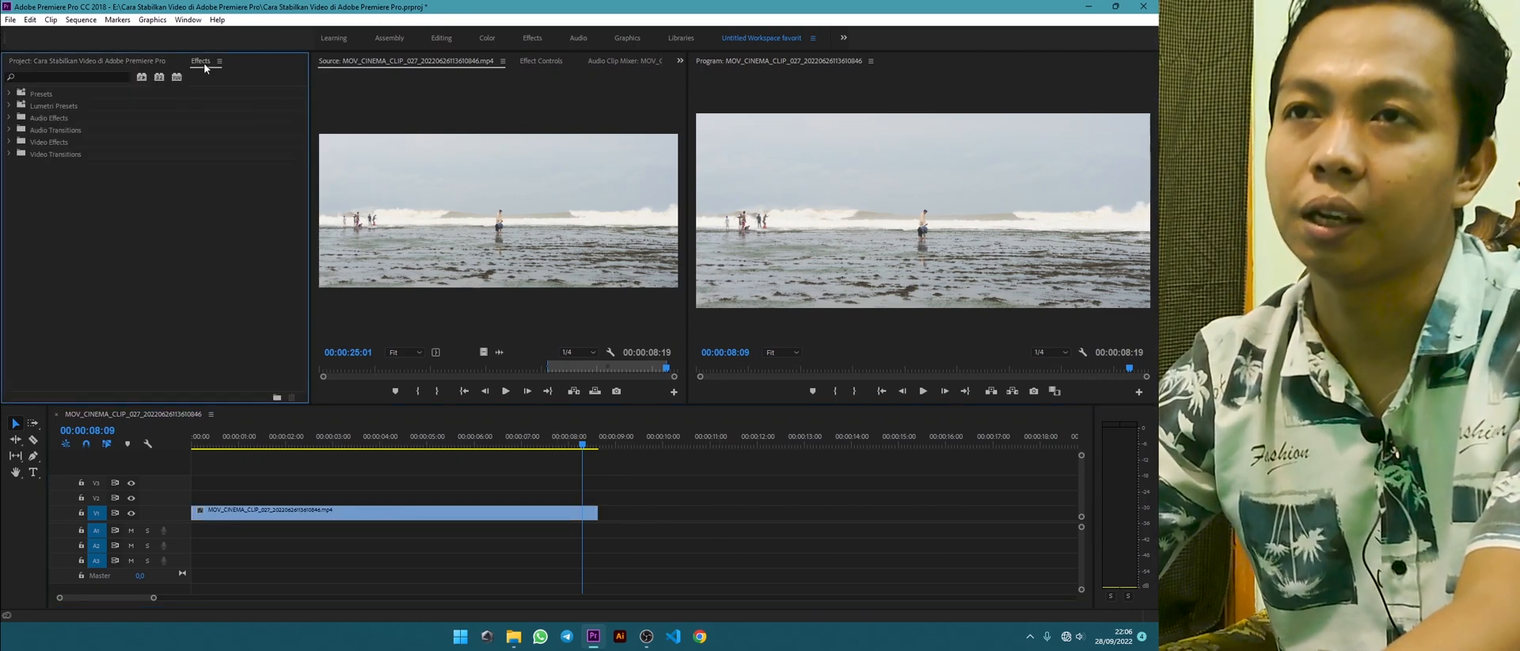
{"action": "left_click", "coordinate": [70, 77]}
{"action": "type", "text": "wa"}
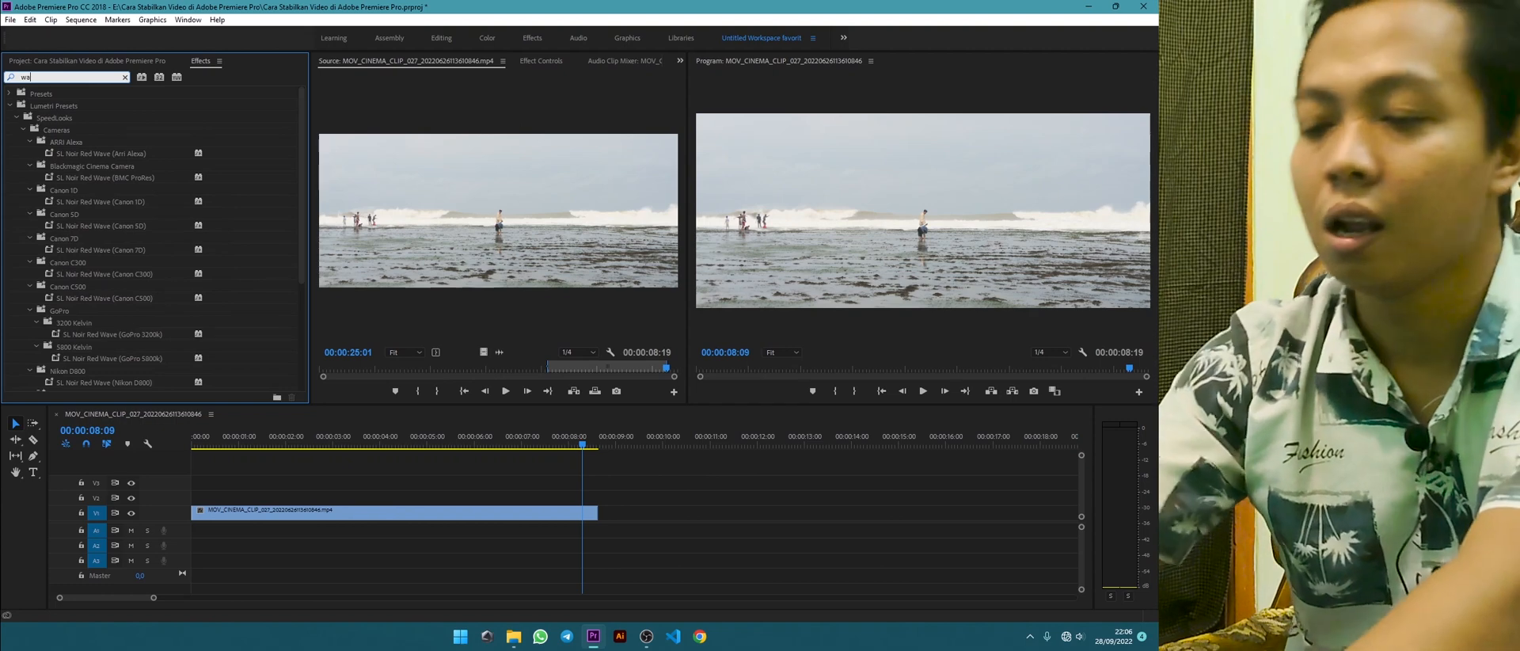
{"action": "type", "text": "rp"}
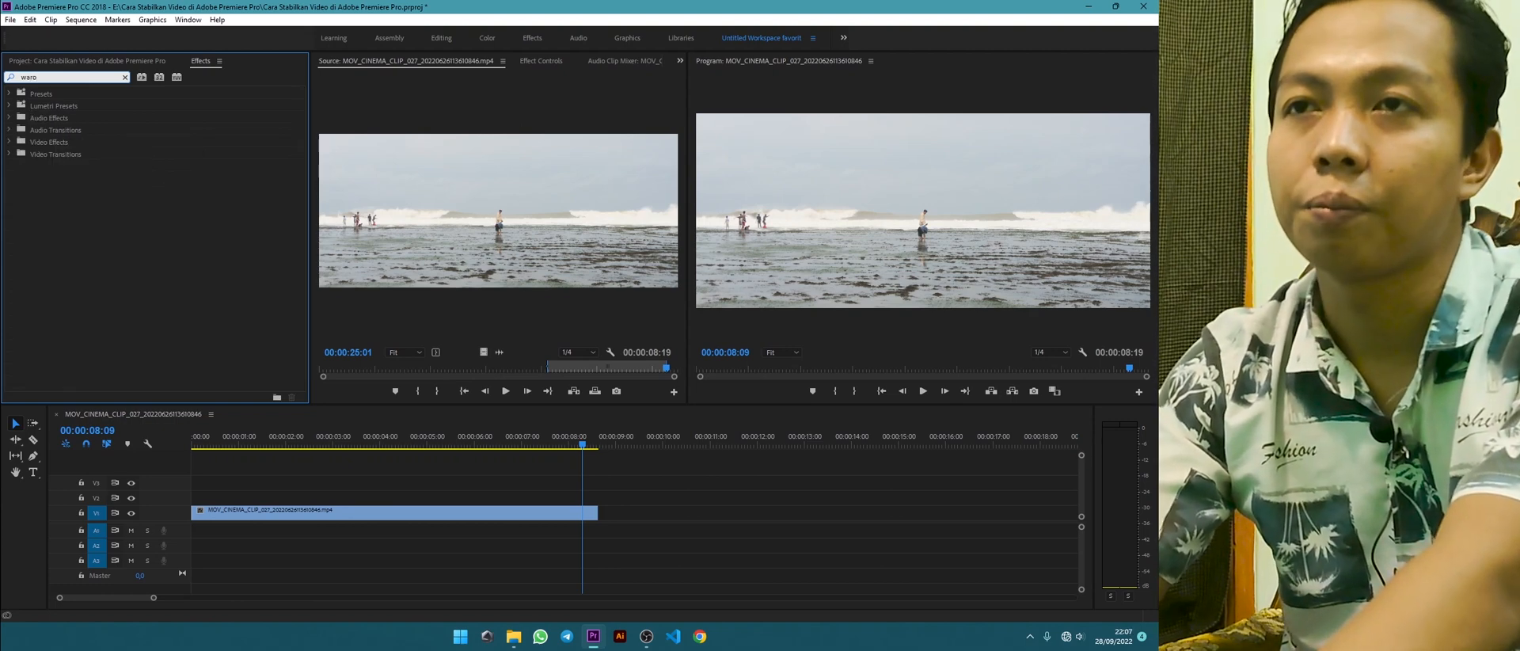
{"action": "type", "text": " s"}
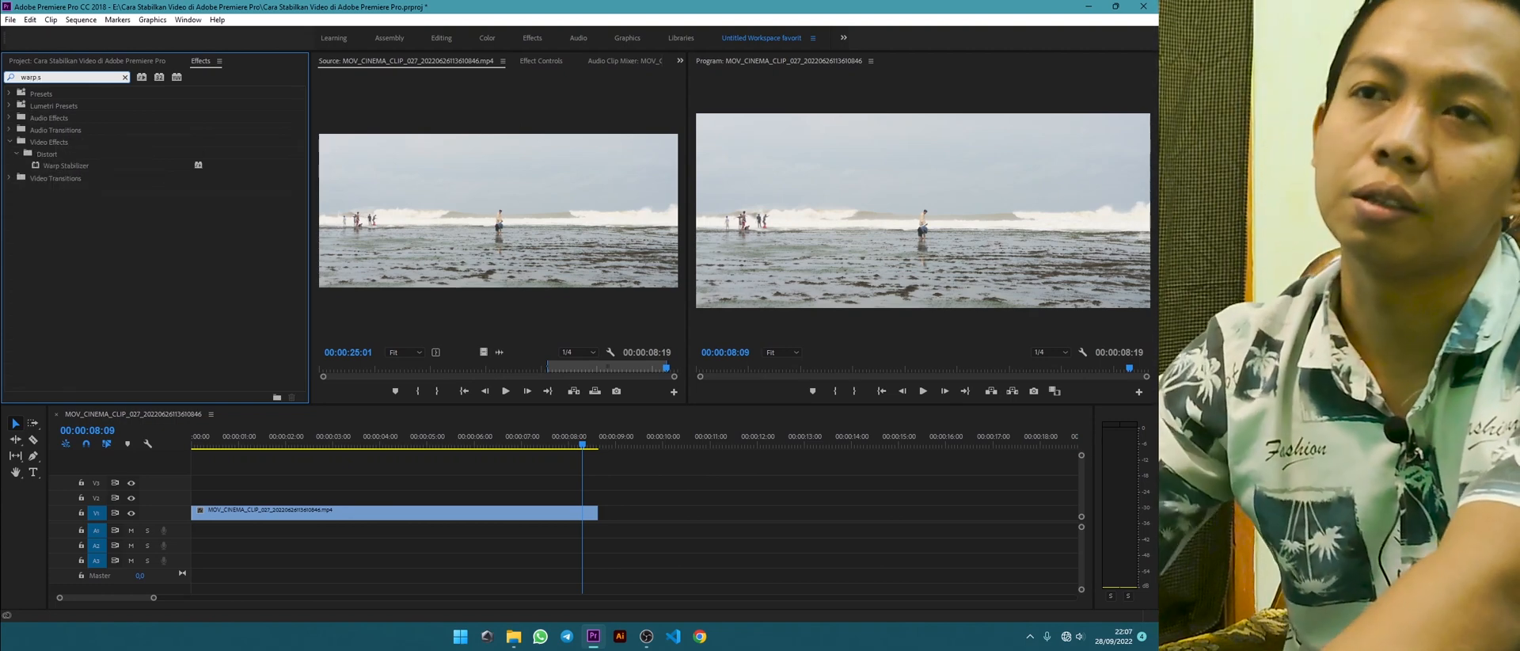
{"action": "left_click", "coordinate": [53, 168]}
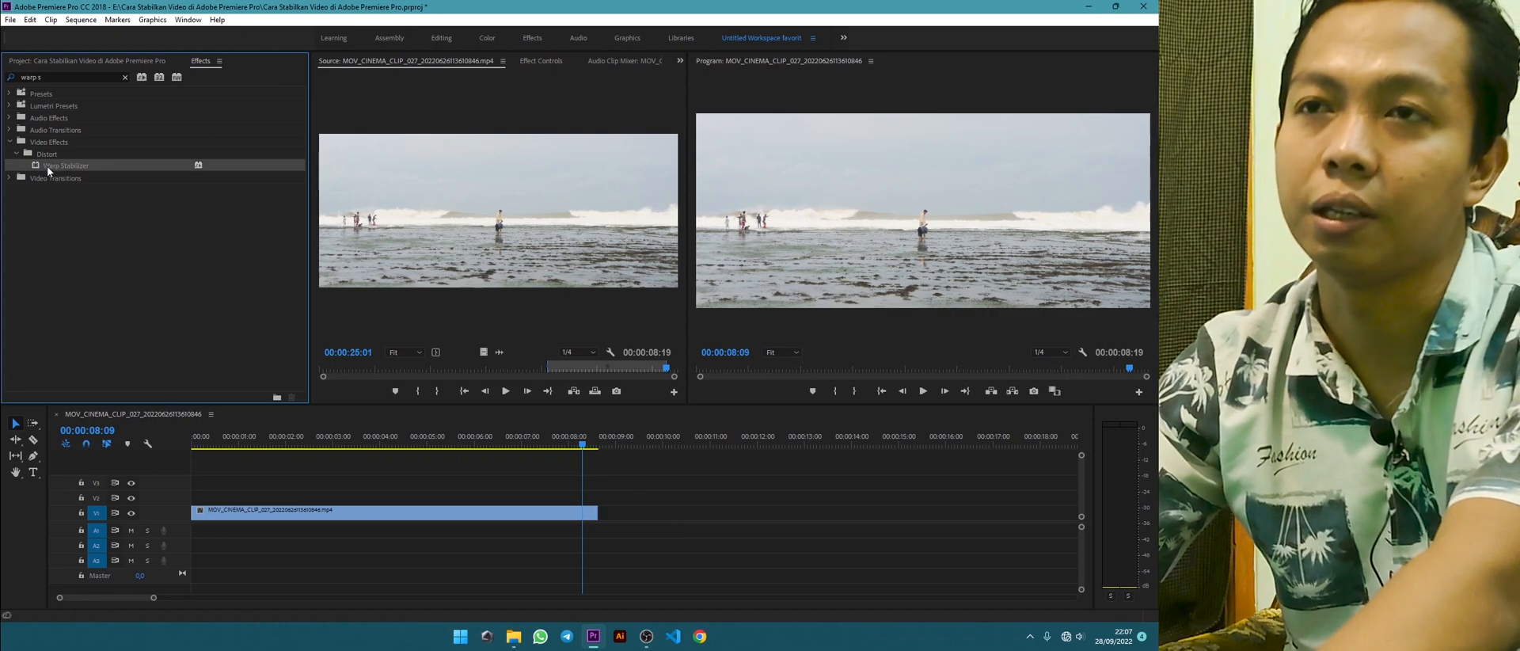
{"action": "left_click_drag", "start_coordinate": [49, 172], "coordinate": [297, 518]}
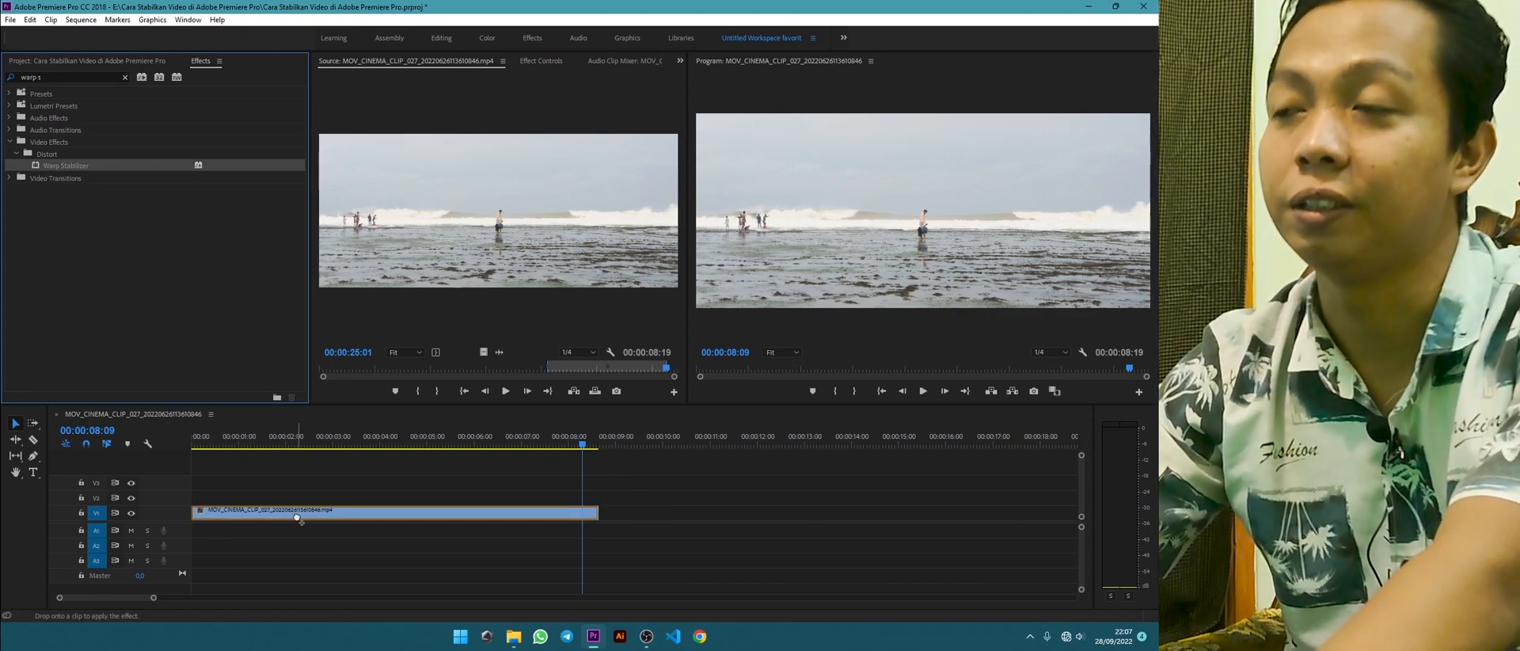
{"action": "left_click_drag", "start_coordinate": [298, 518], "coordinate": [299, 519]}
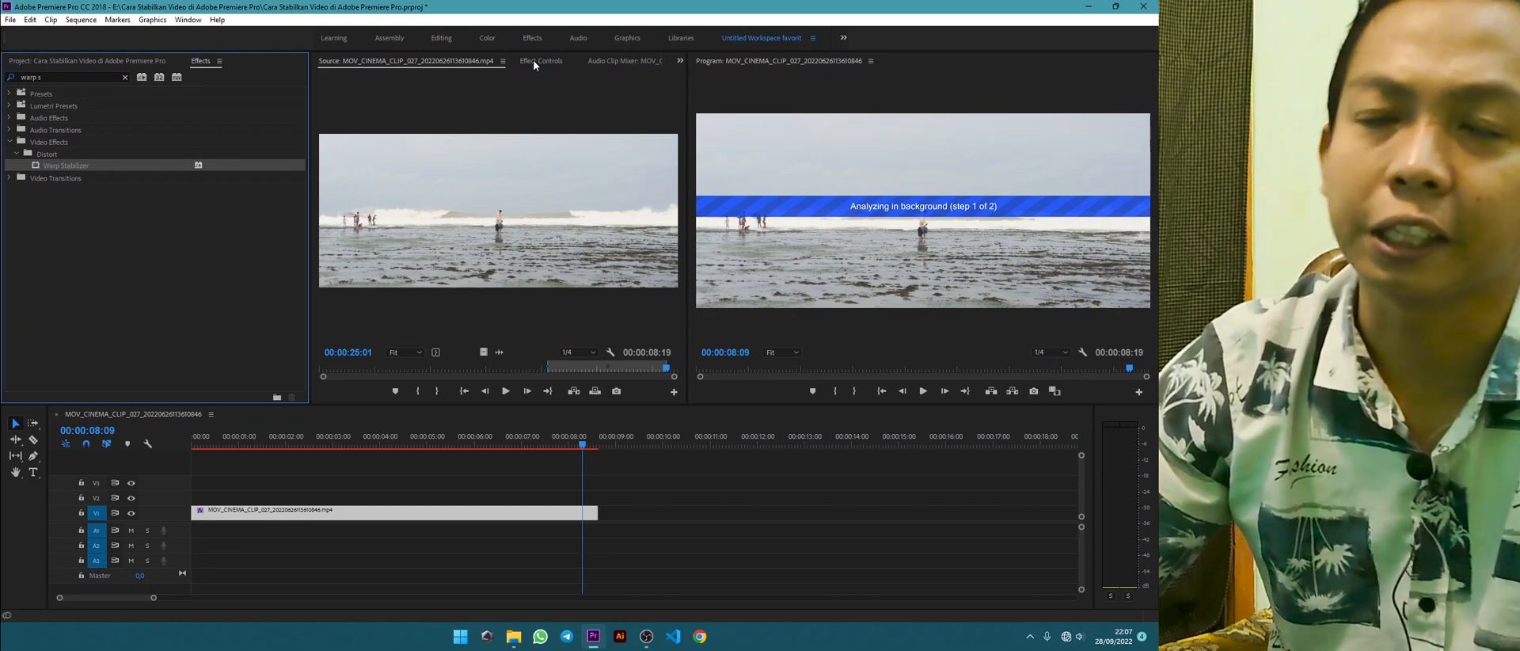
Examine the clip's Warp Stabilizer settings, including the choices for Result, Method and Framing, without changing any of them.
{"action": "left_click", "coordinate": [533, 60]}
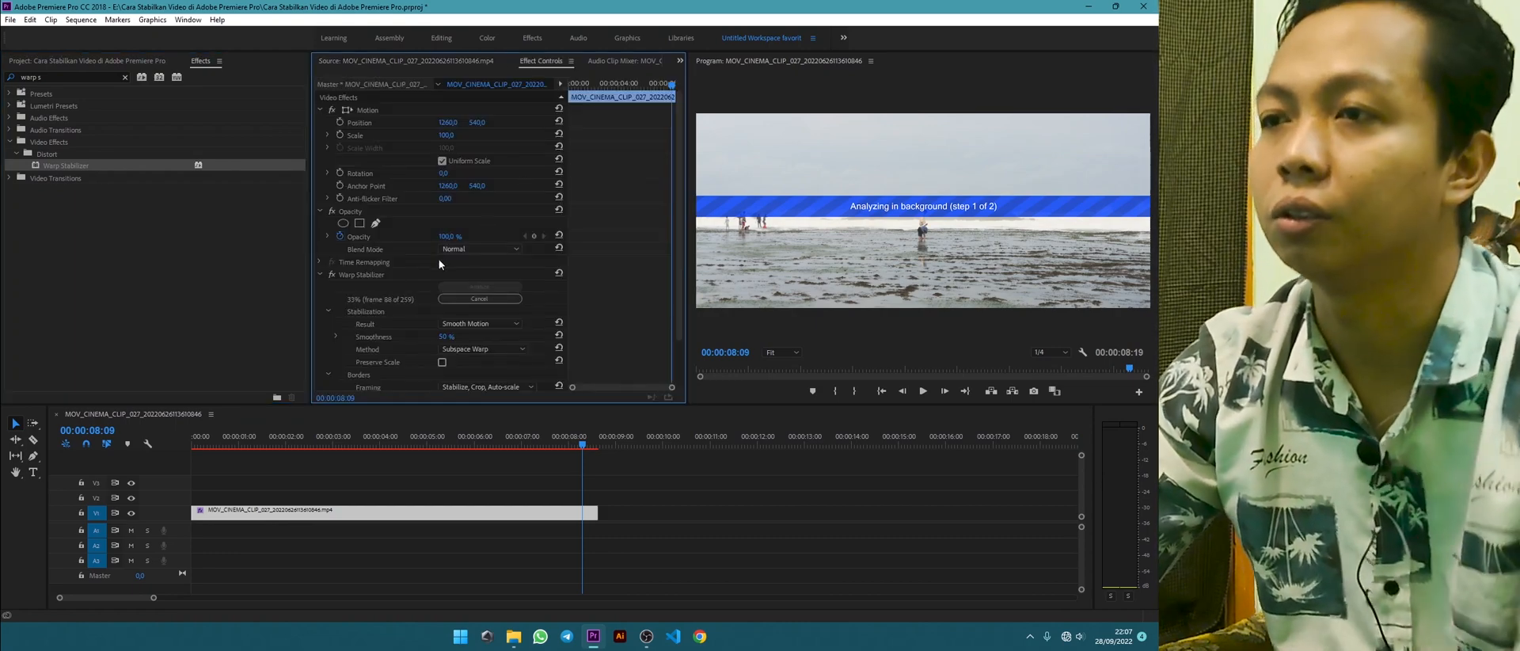
{"action": "scroll", "coordinate": [440, 265], "scroll_direction": "down", "scroll_amount": 3}
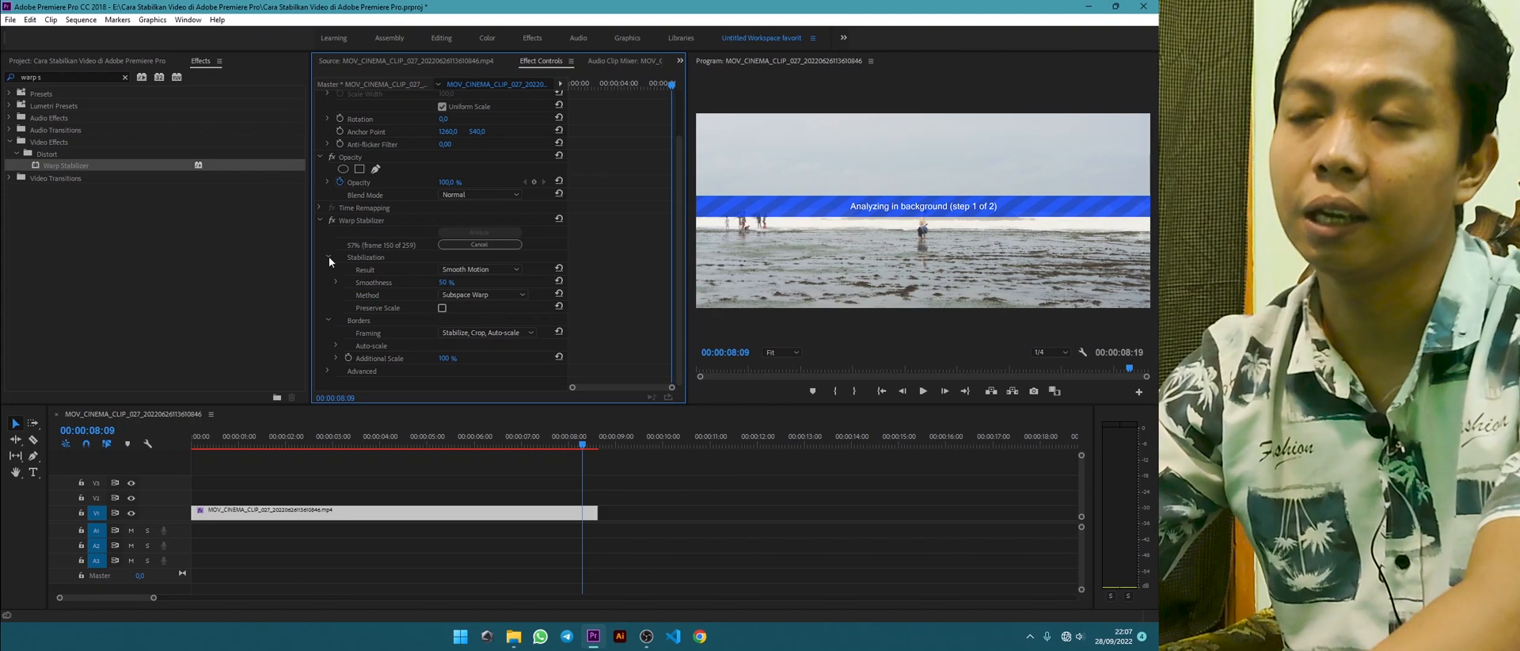
{"action": "left_click", "coordinate": [507, 269]}
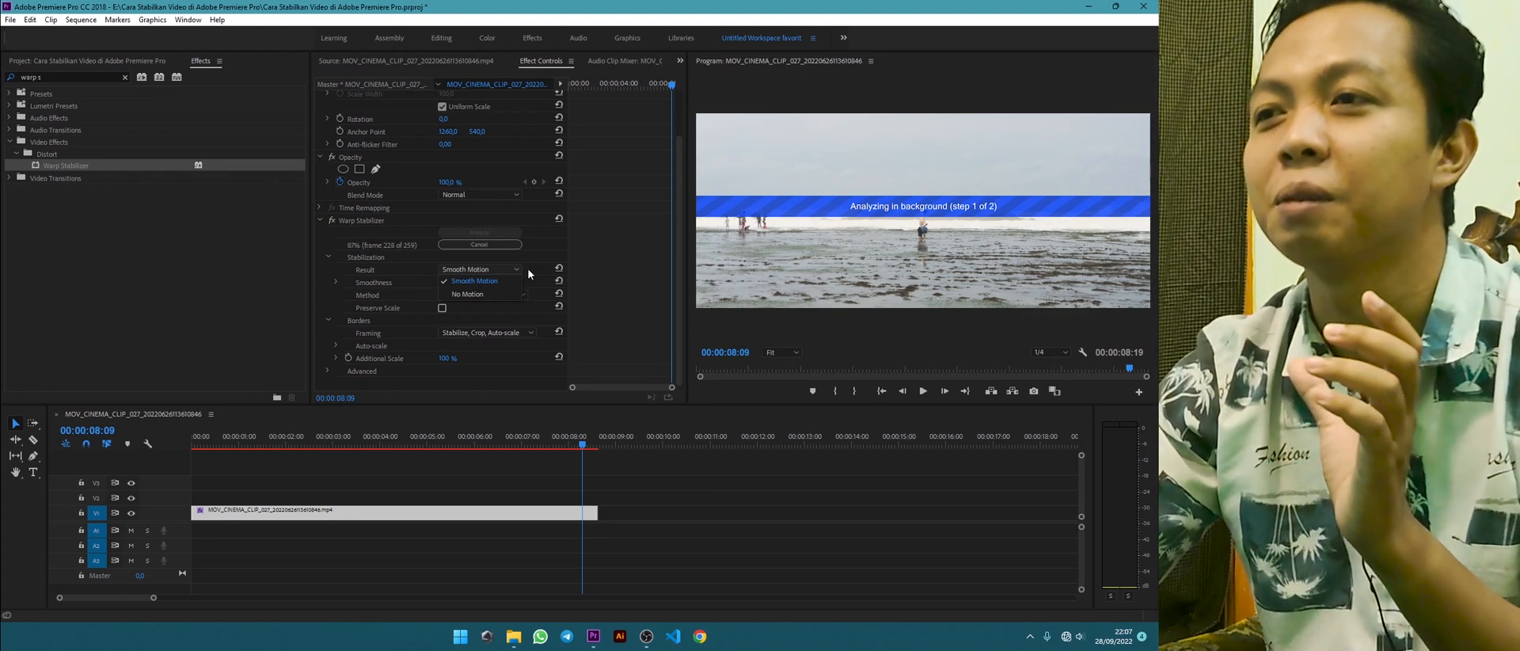
{"action": "left_click", "coordinate": [529, 274]}
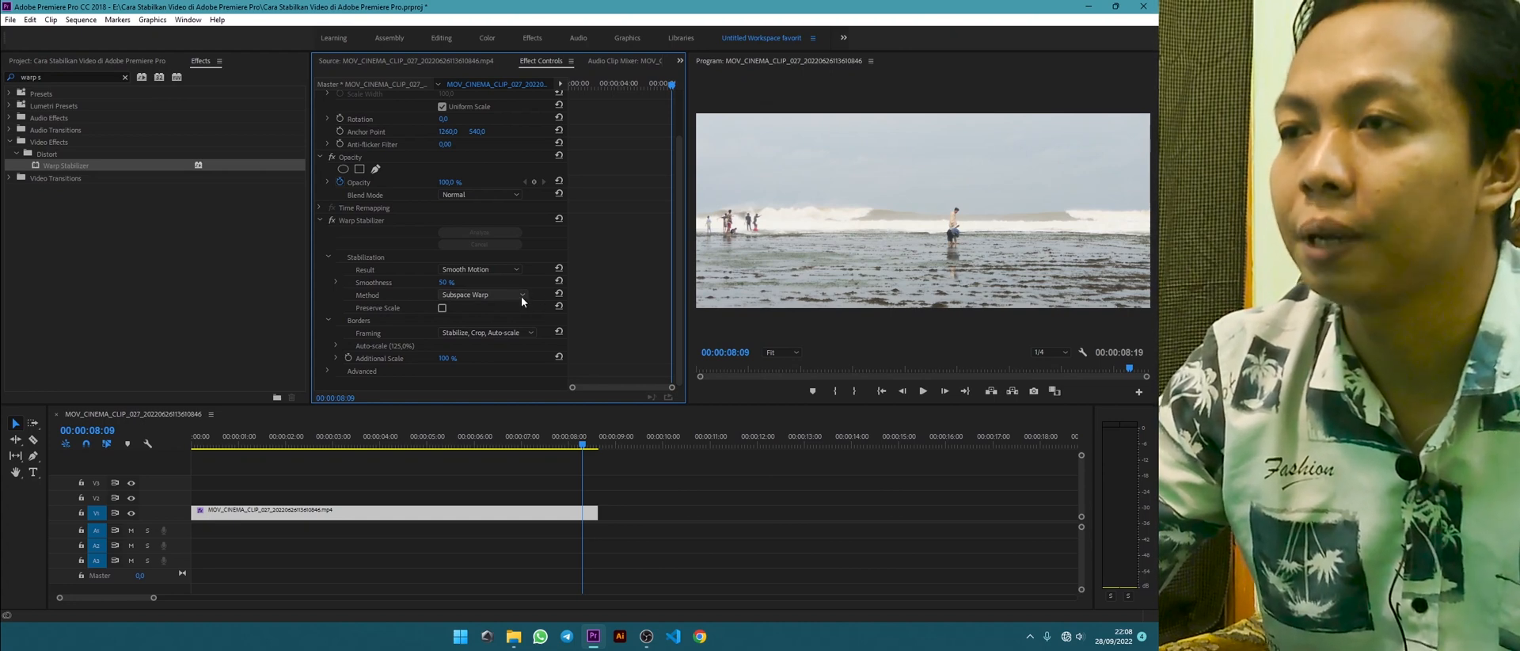
{"action": "left_click", "coordinate": [521, 296]}
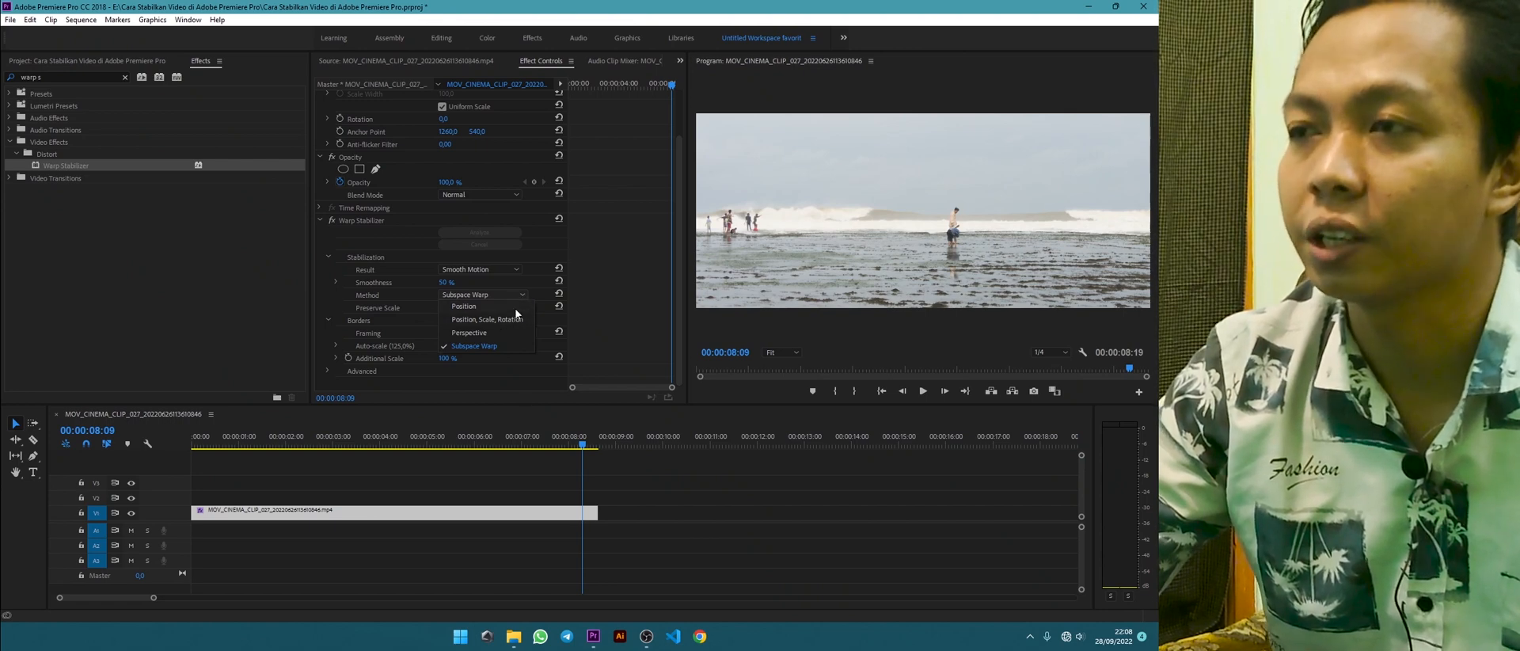
{"action": "left_click", "coordinate": [608, 269]}
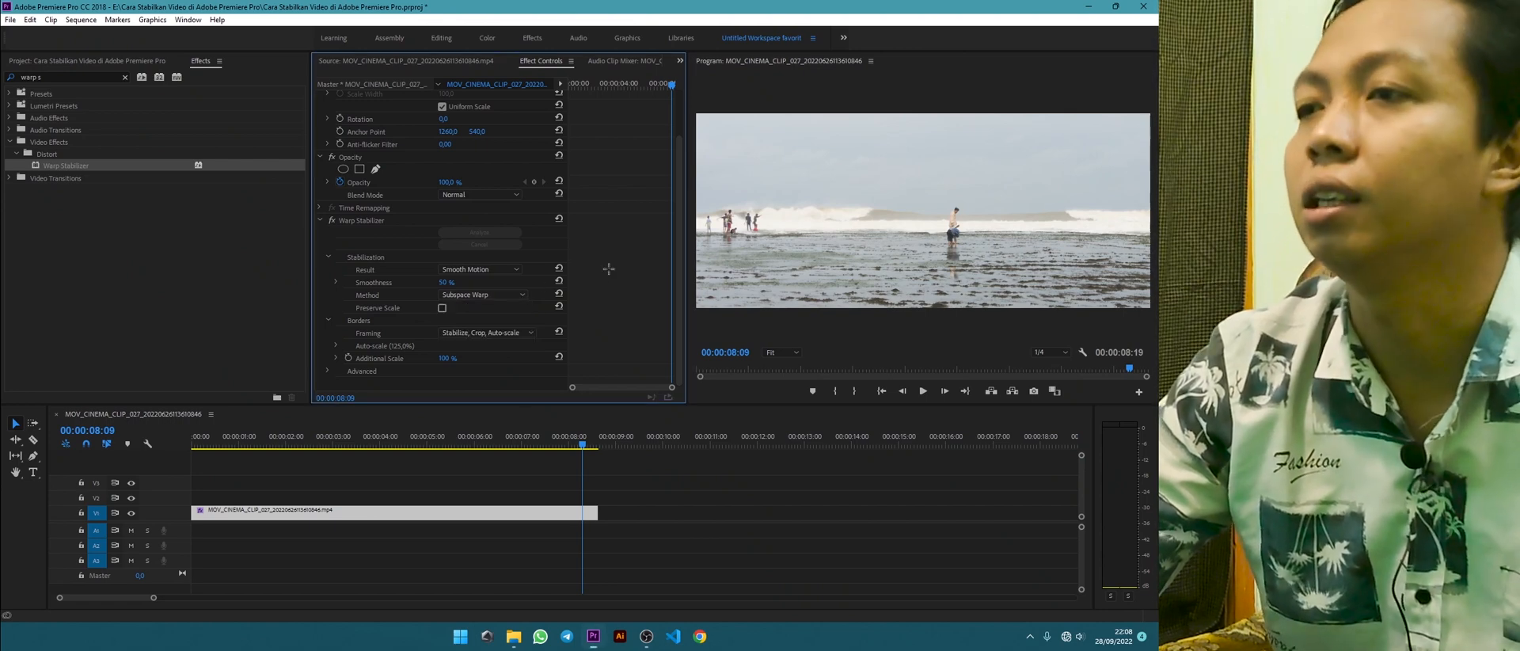
{"action": "left_click", "coordinate": [519, 332]}
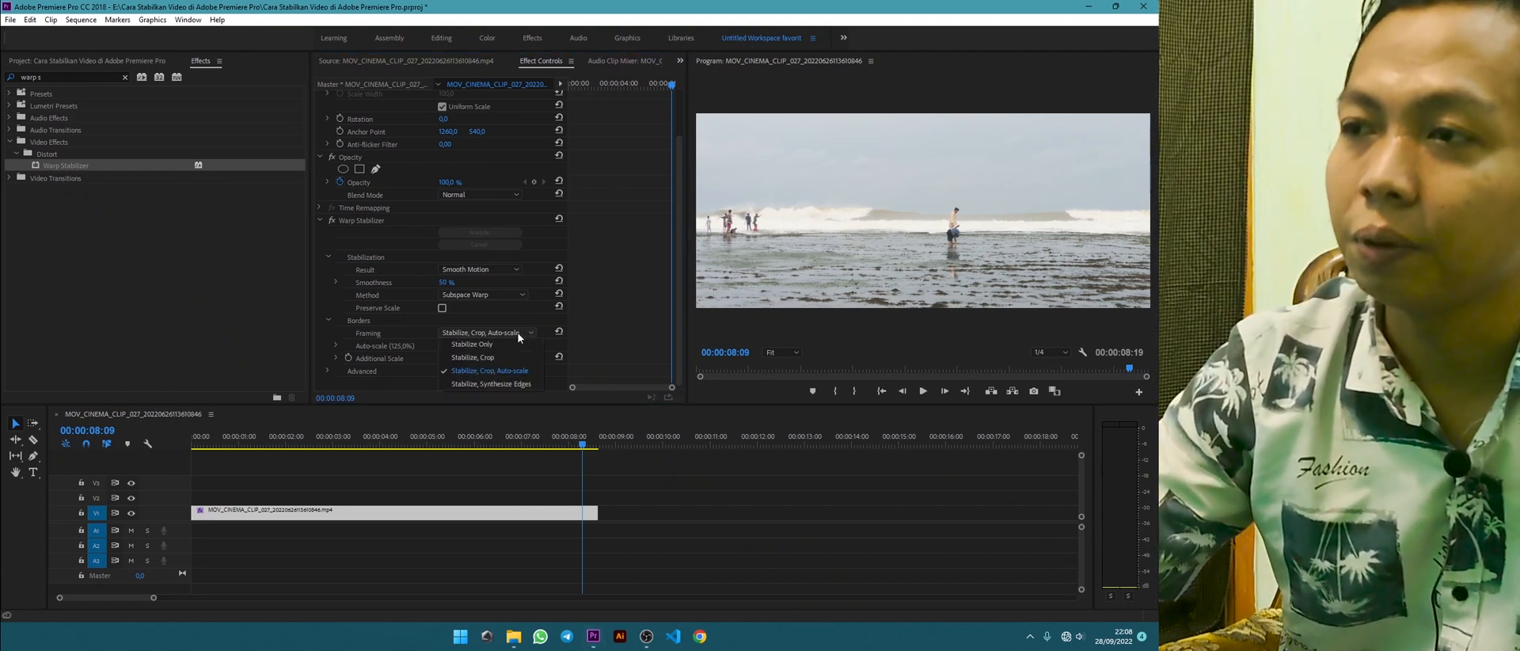
{"action": "left_click", "coordinate": [613, 328]}
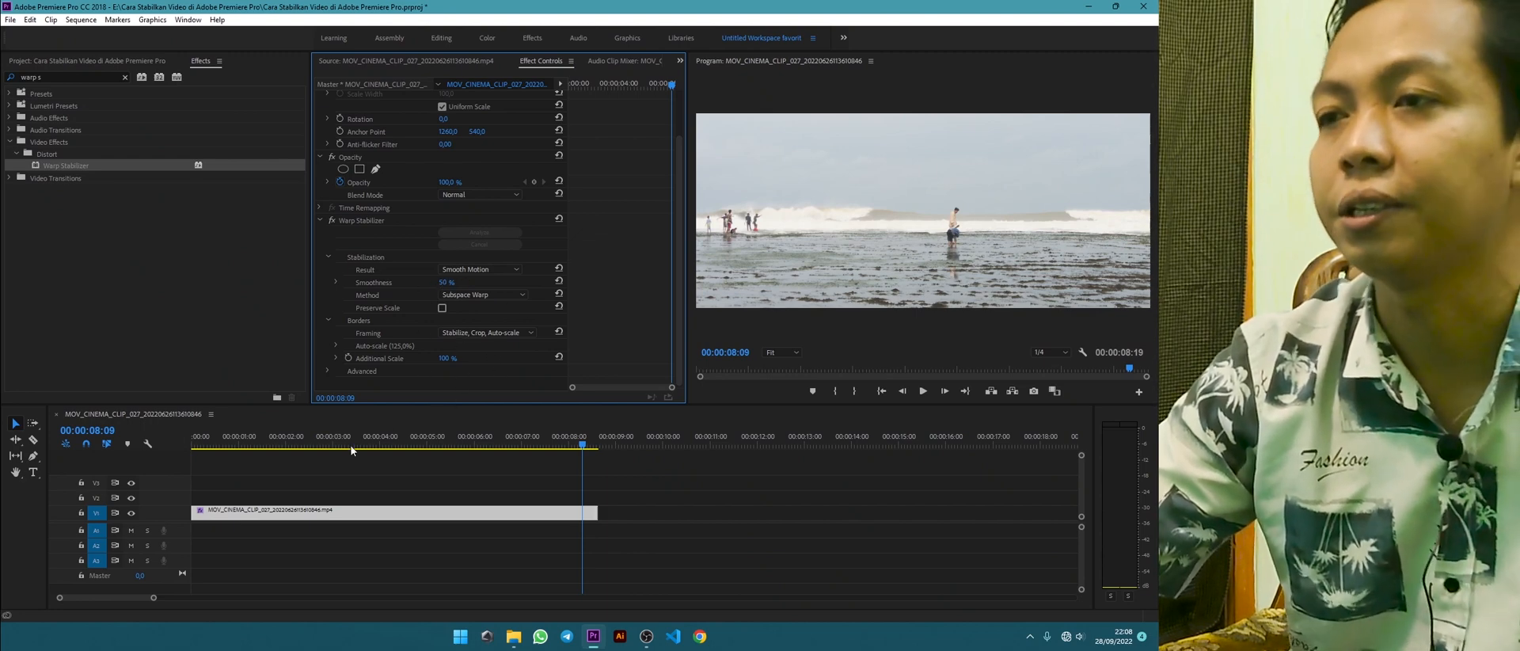
Play the stabilized clip twice from the start of the sequence to review how smooth the motion is.
{"action": "left_click_drag", "start_coordinate": [224, 441], "coordinate": [83, 455]}
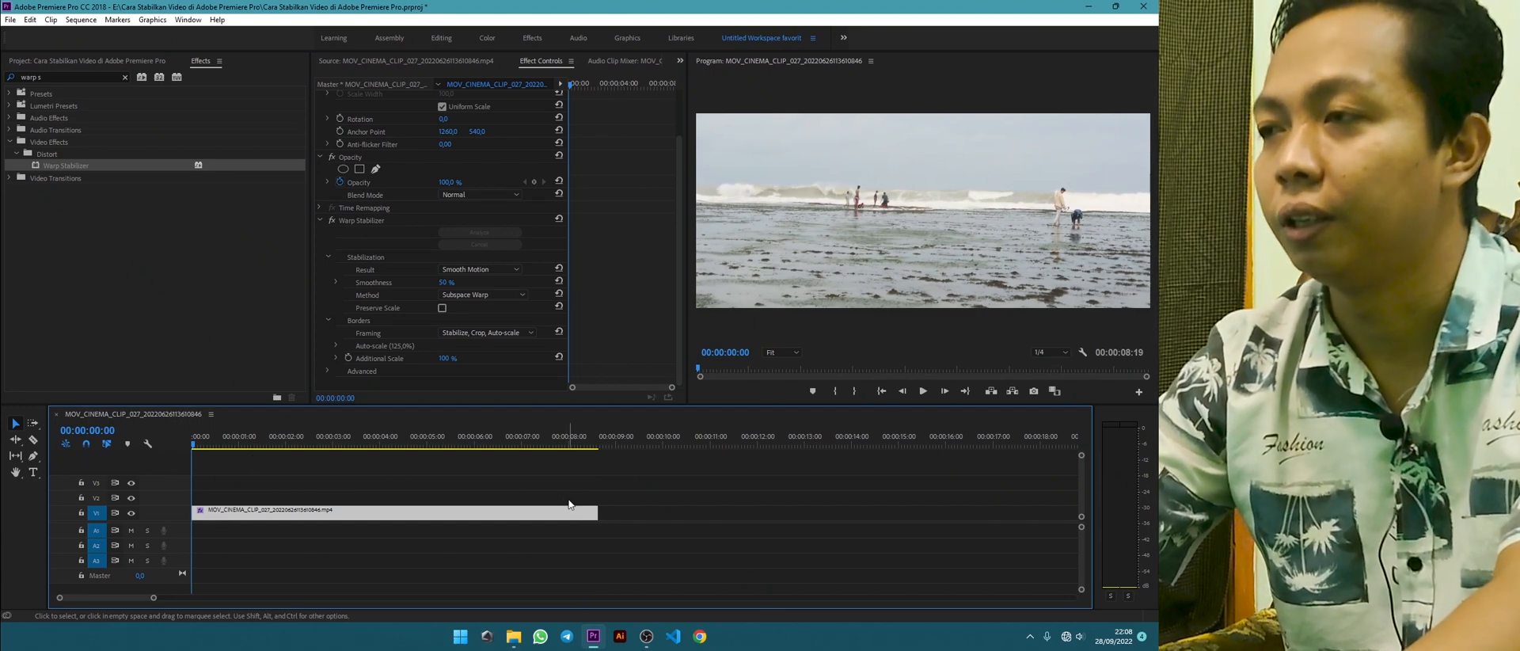
{"action": "key", "text": "space"}
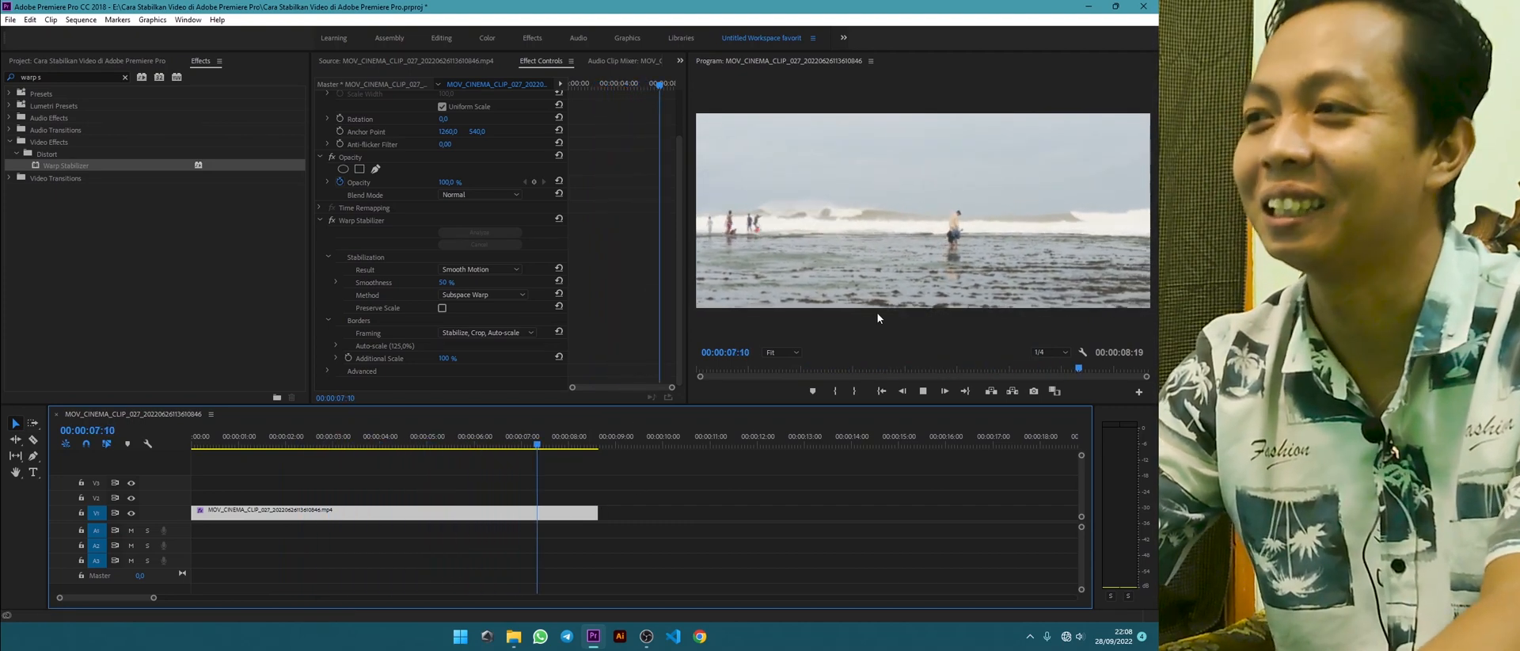
{"action": "key", "text": "space"}
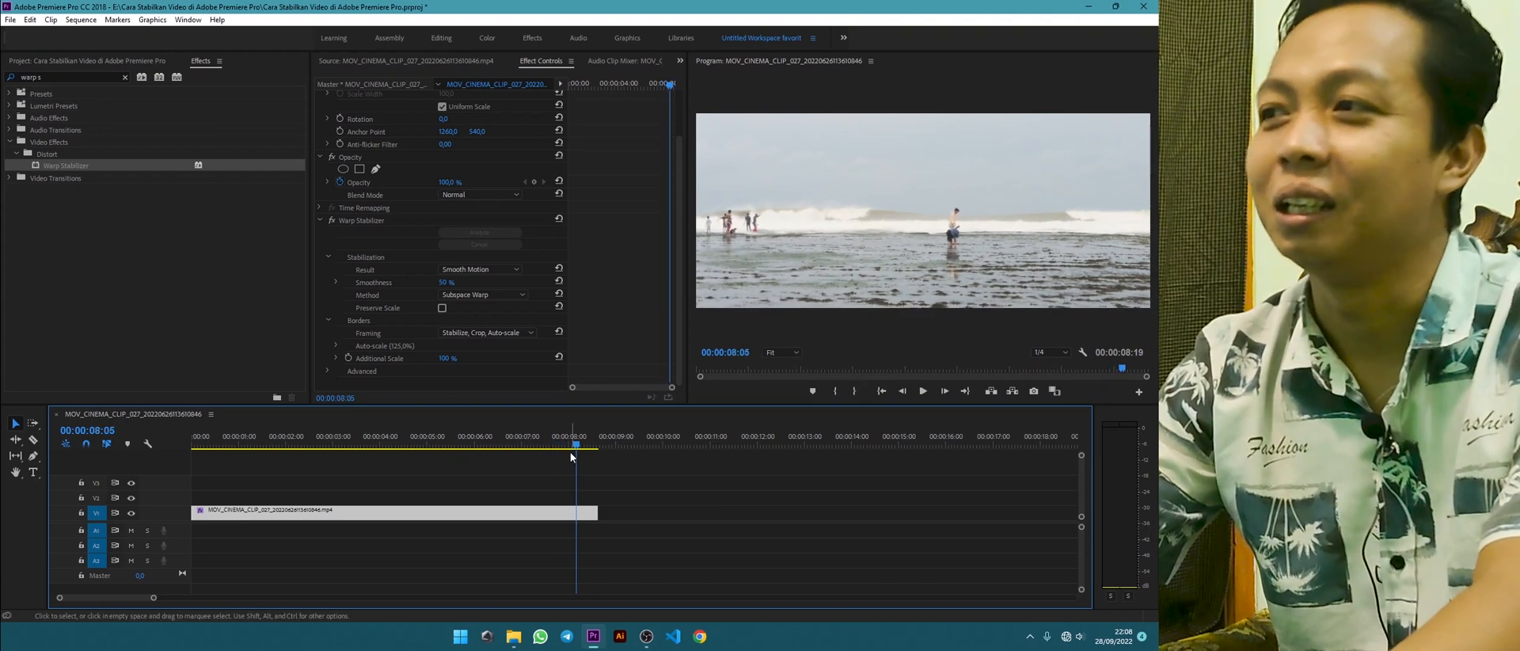
{"action": "key", "text": "Home"}
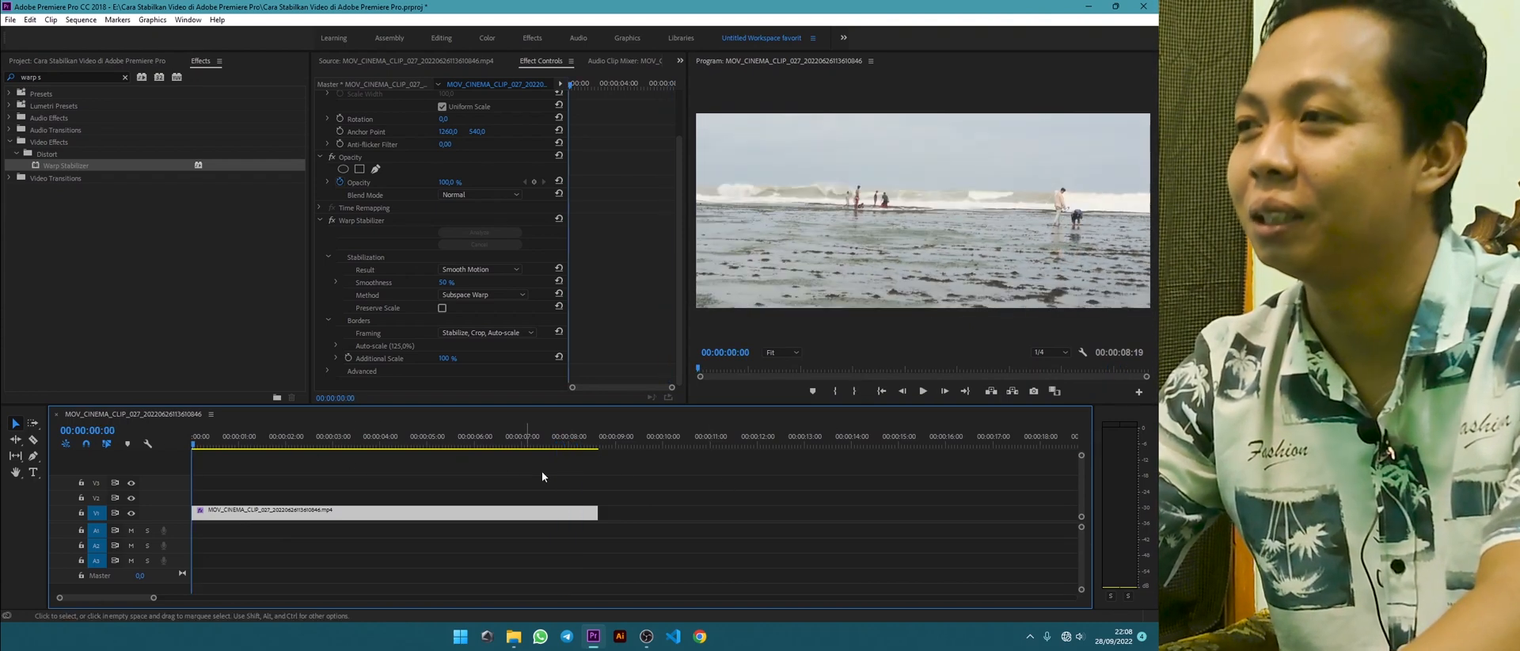
{"action": "key", "text": "space"}
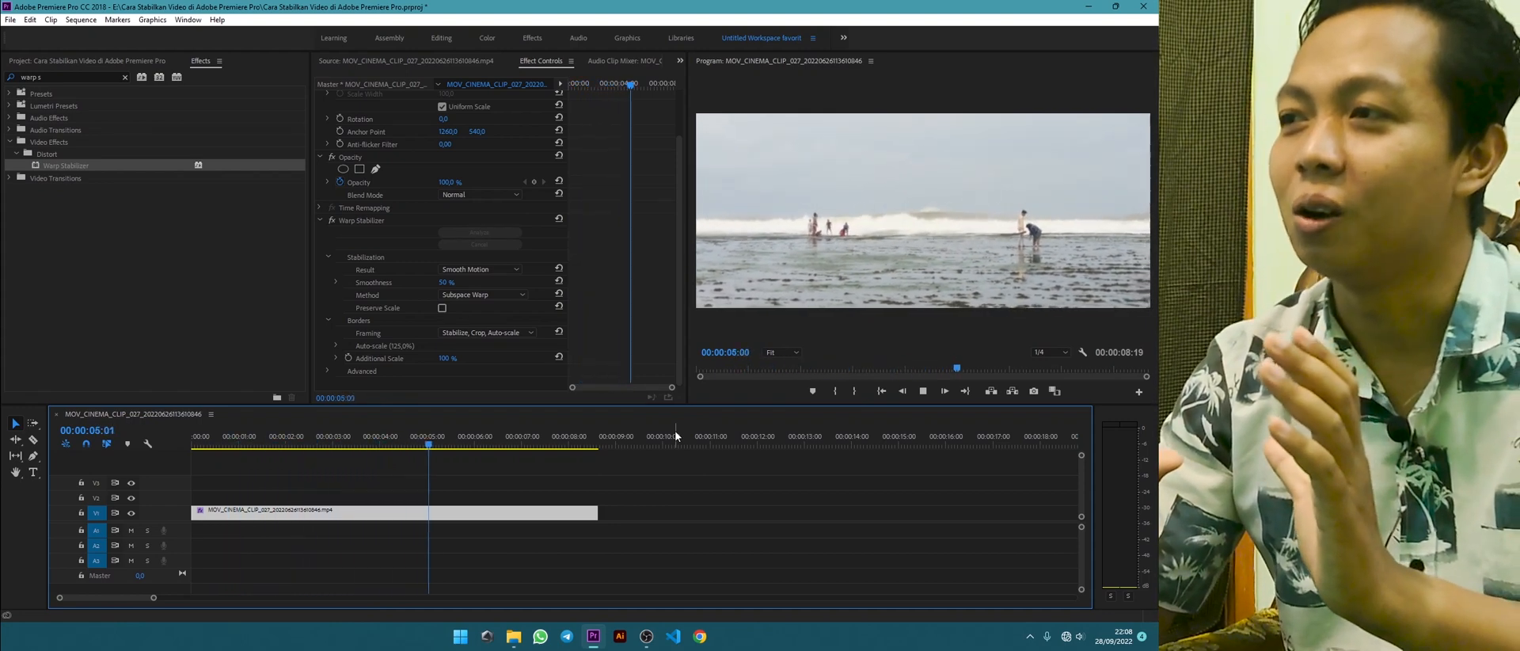
{"action": "key", "text": "space"}
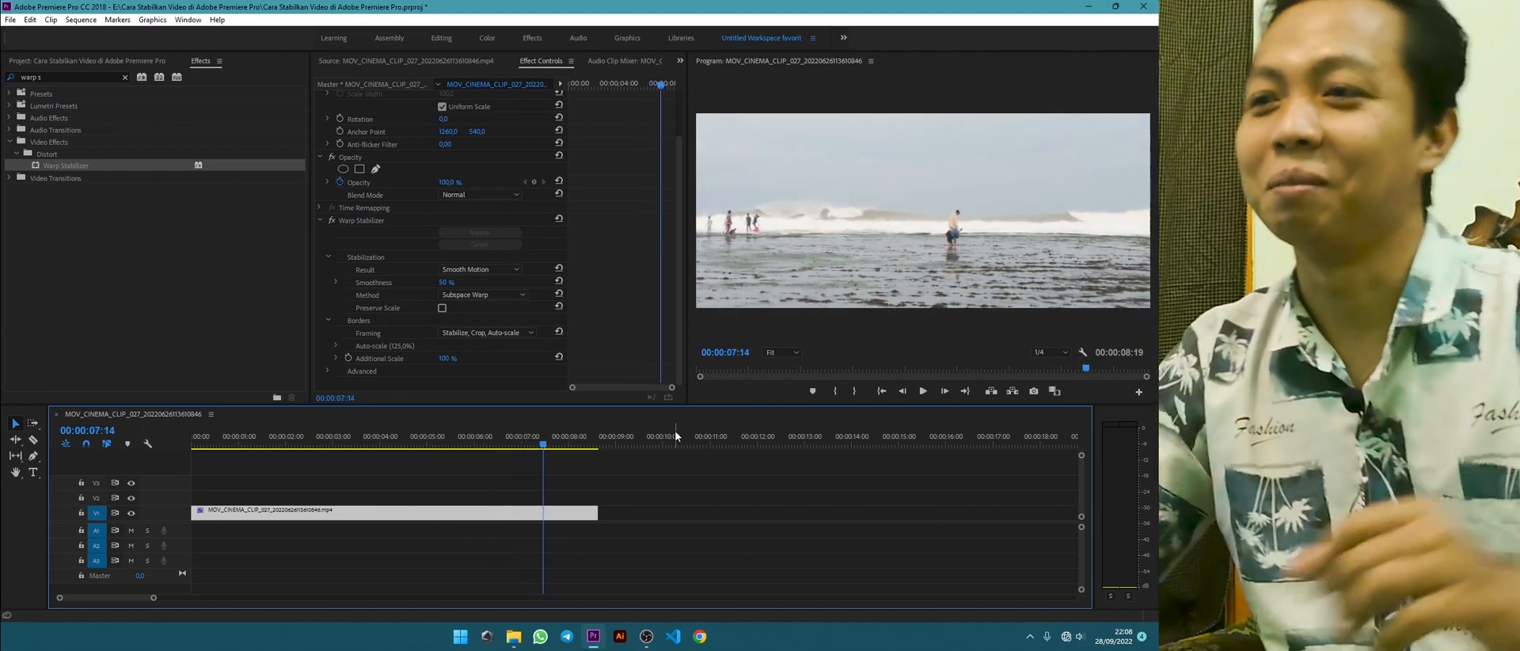
Compare the clip's playback with Warp Stabilizer switched off and with it switched back on.
{"action": "left_click_drag", "start_coordinate": [379, 432], "coordinate": [193, 439]}
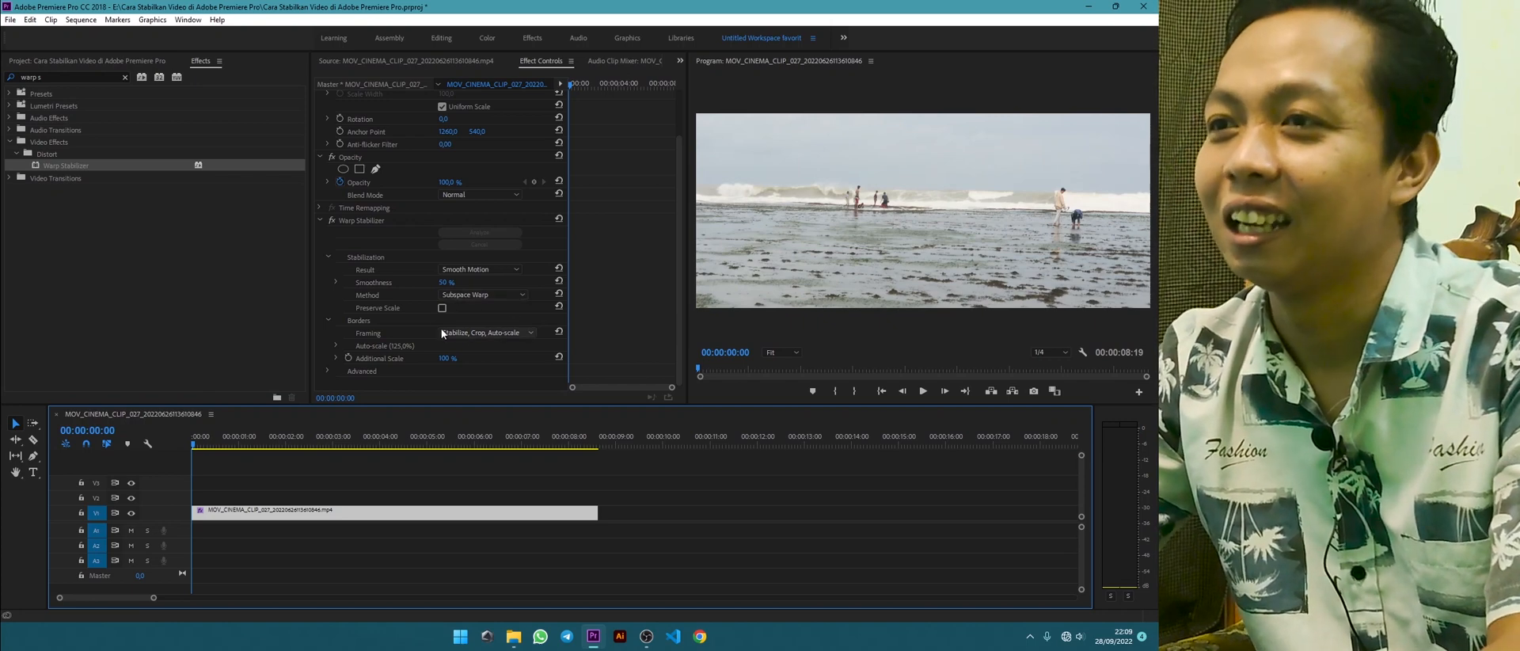
{"action": "left_click", "coordinate": [331, 222]}
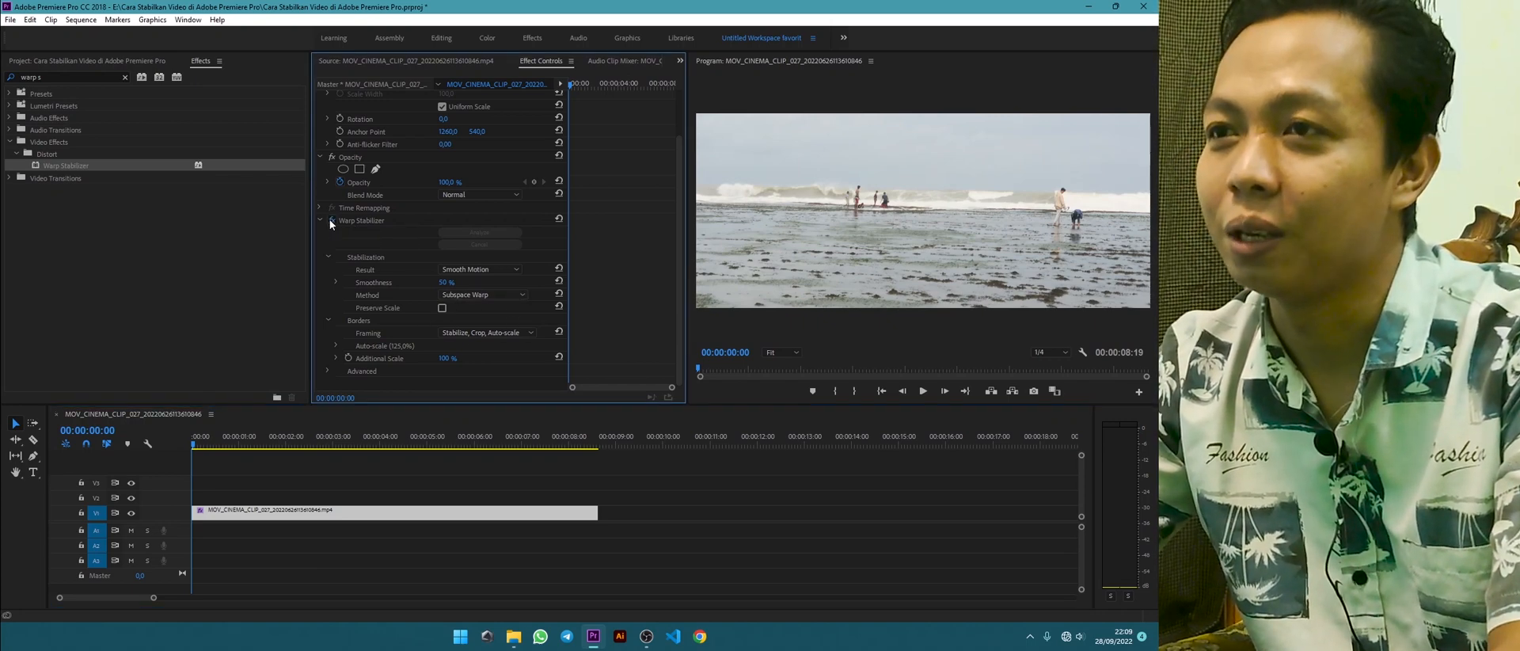
{"action": "key", "text": "space"}
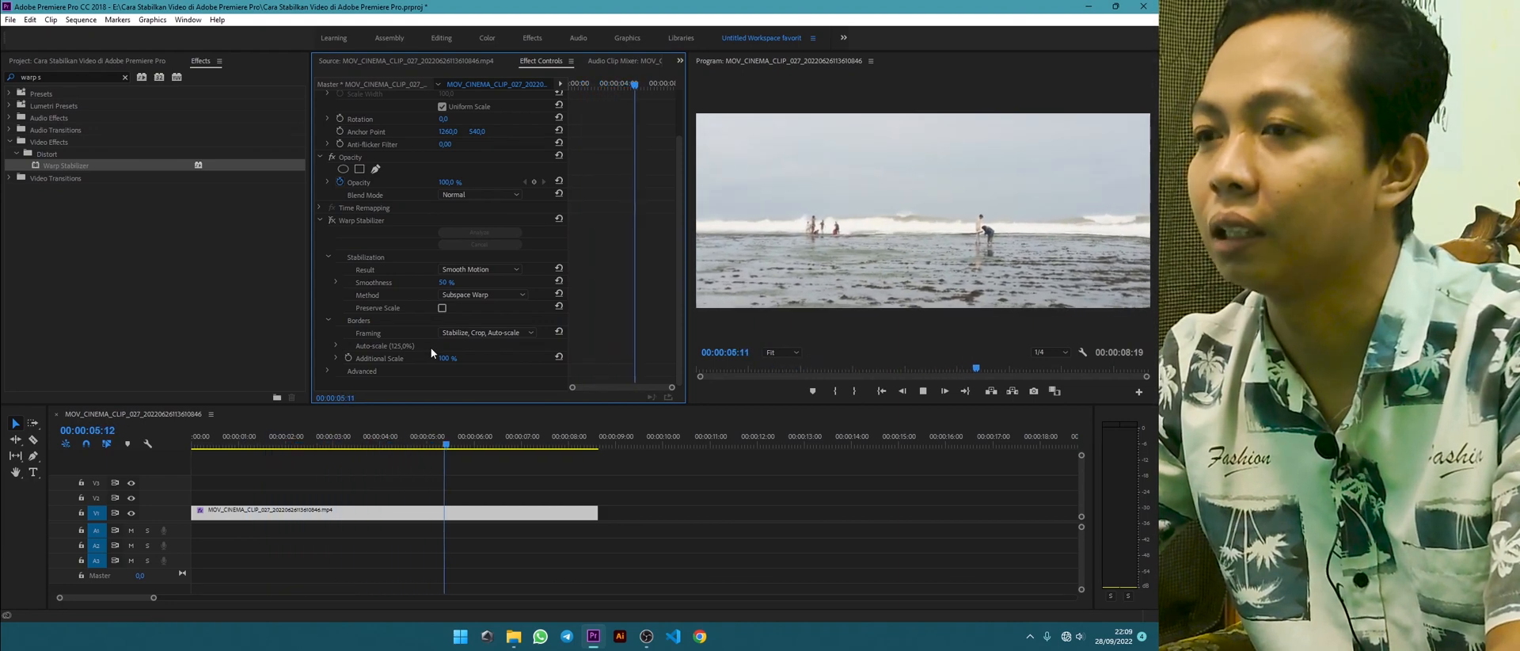
{"action": "key", "text": "space"}
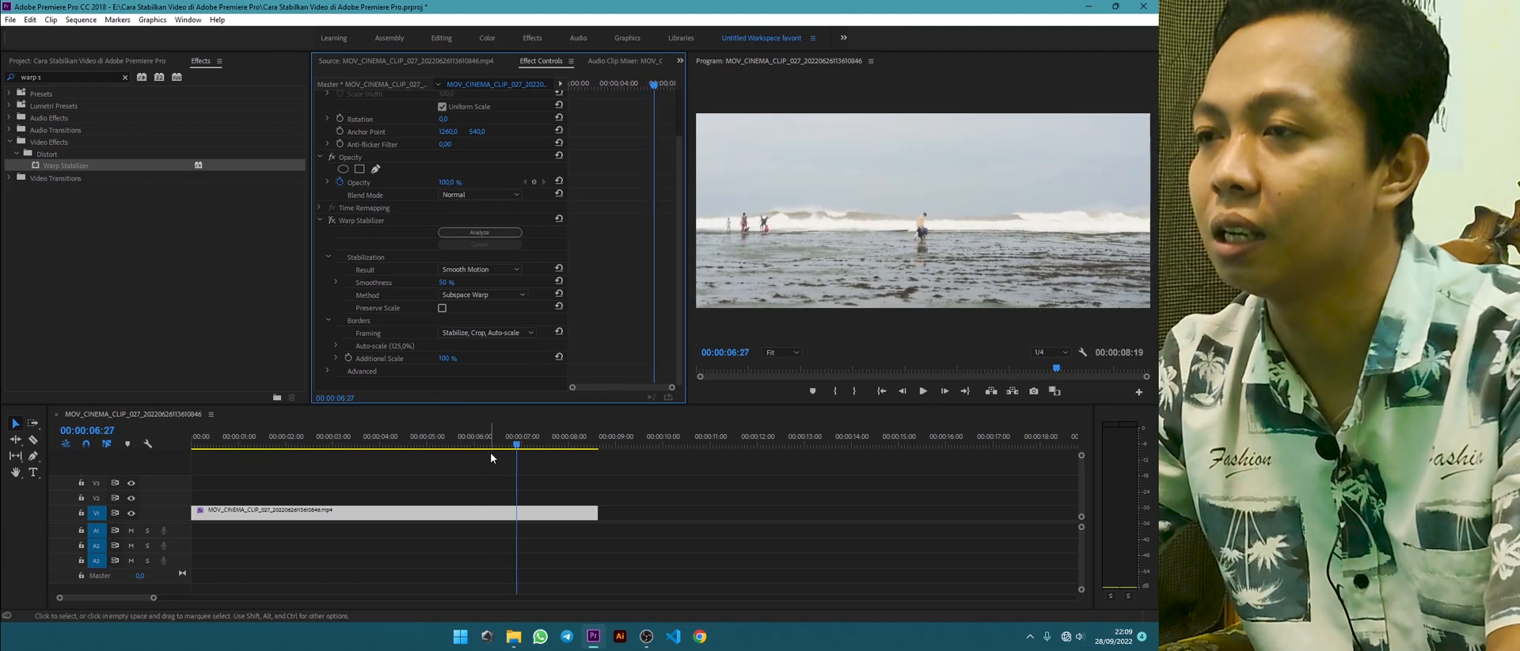
{"action": "left_click", "coordinate": [320, 439]}
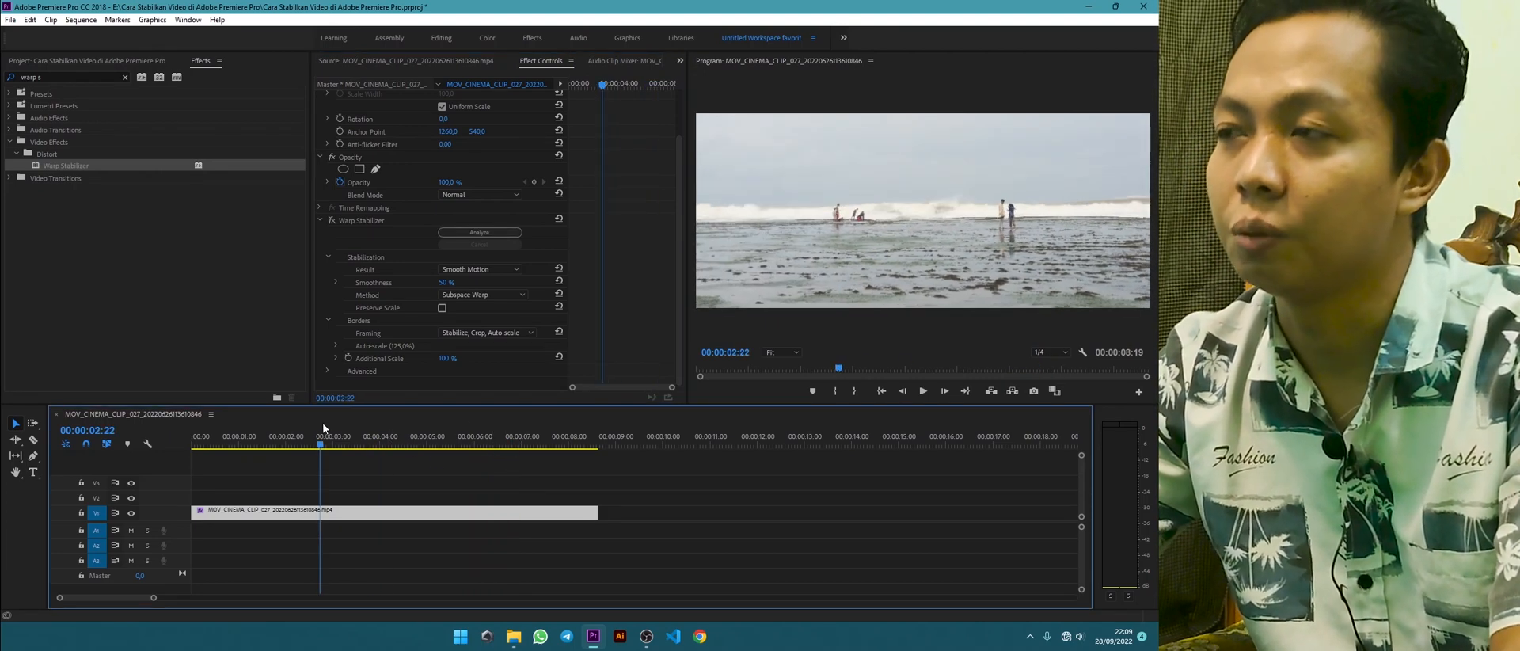
{"action": "key", "text": "Home"}
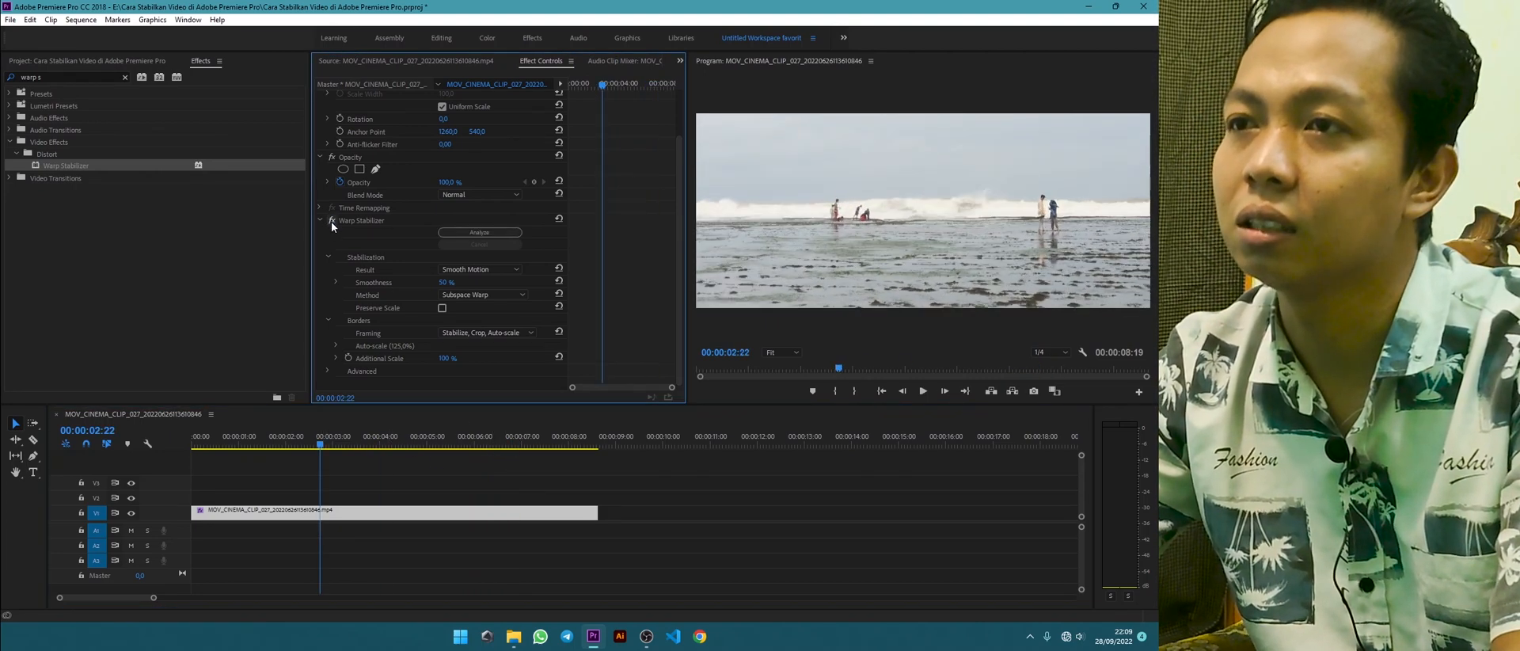
{"action": "key", "text": "space"}
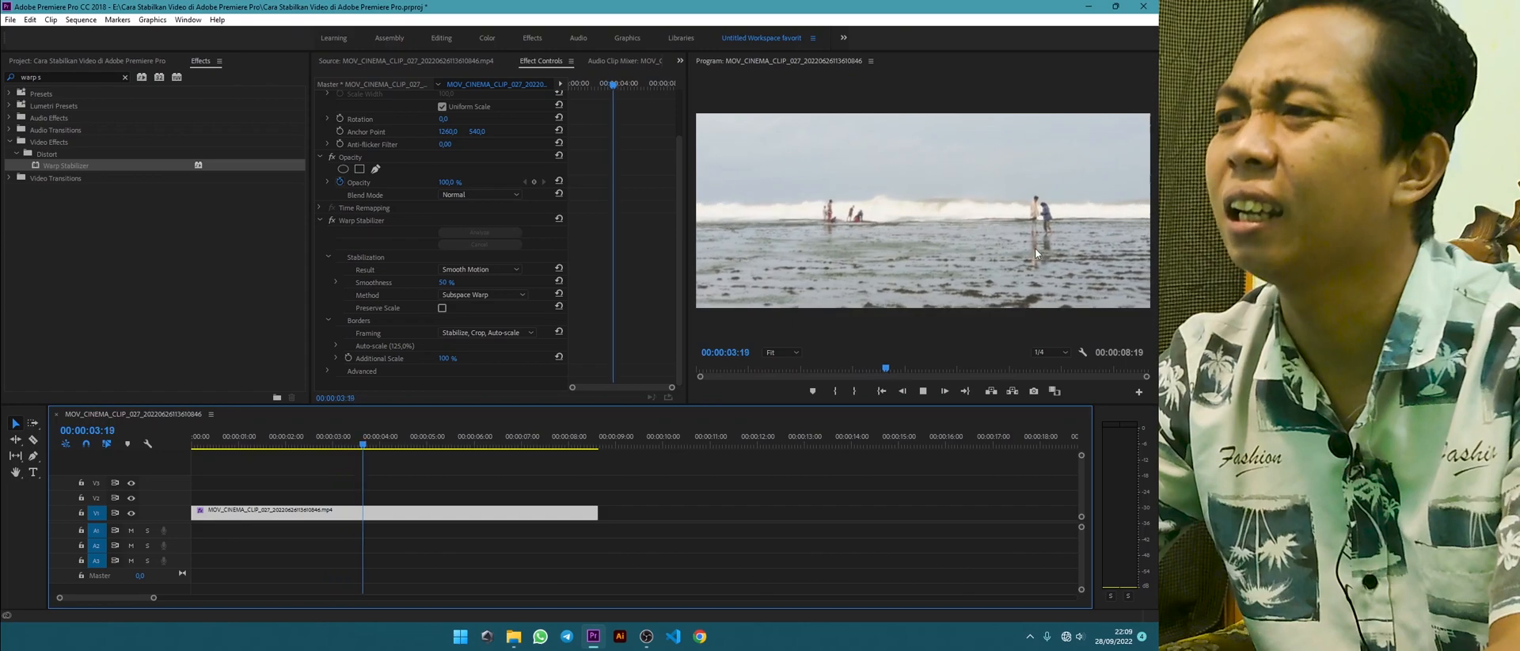
{"action": "key", "text": "space"}
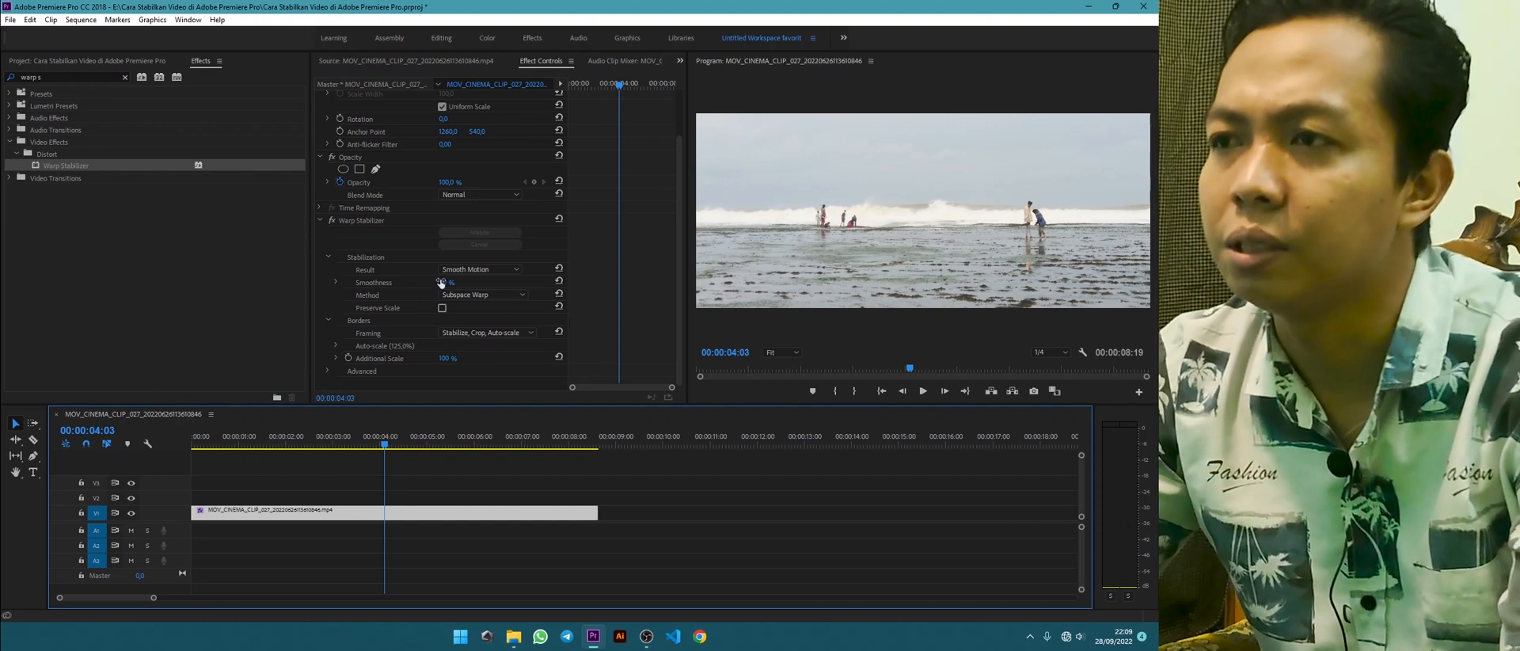
Lower the Warp Stabilizer's Smoothness and play the clip from the start to check the motion.
{"action": "left_click", "coordinate": [560, 319]}
{"action": "left_click_drag", "start_coordinate": [446, 283], "coordinate": [422, 282]}
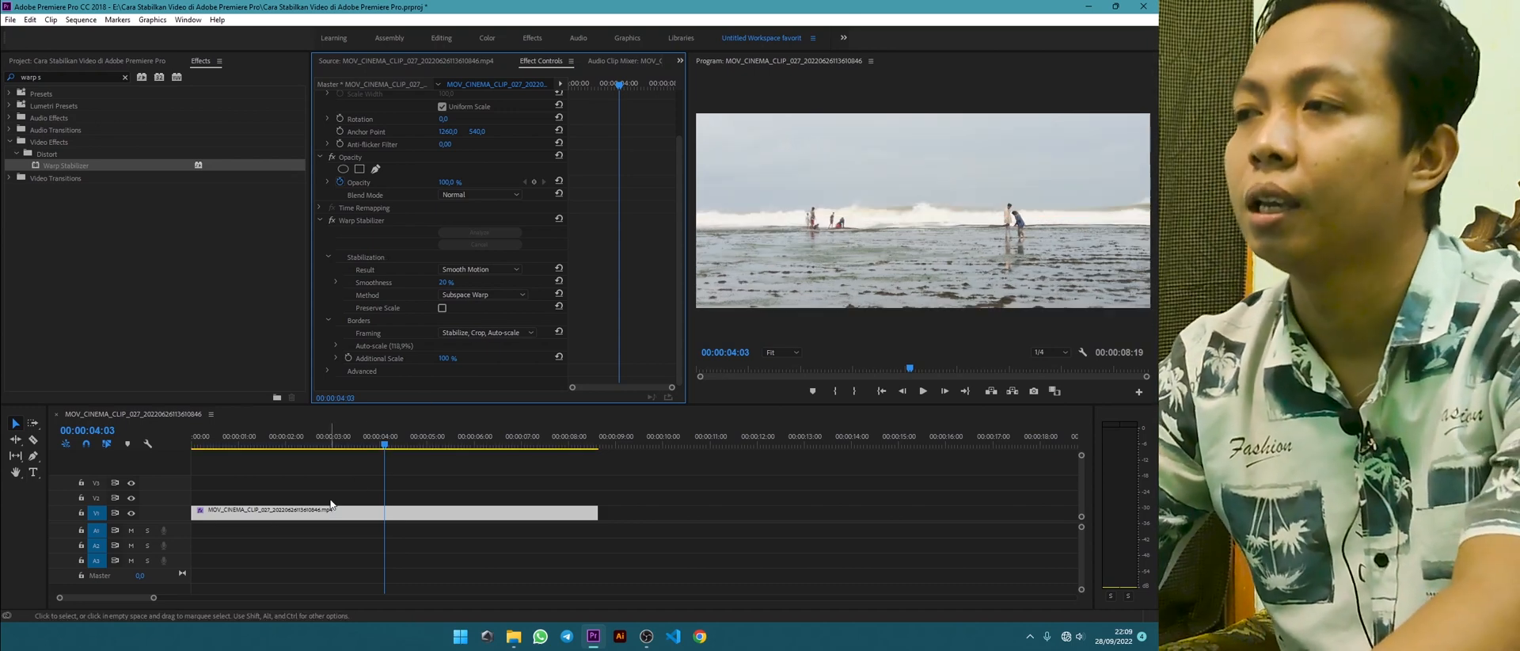
{"action": "left_click_drag", "start_coordinate": [257, 441], "coordinate": [156, 438]}
{"action": "key", "text": "space"}
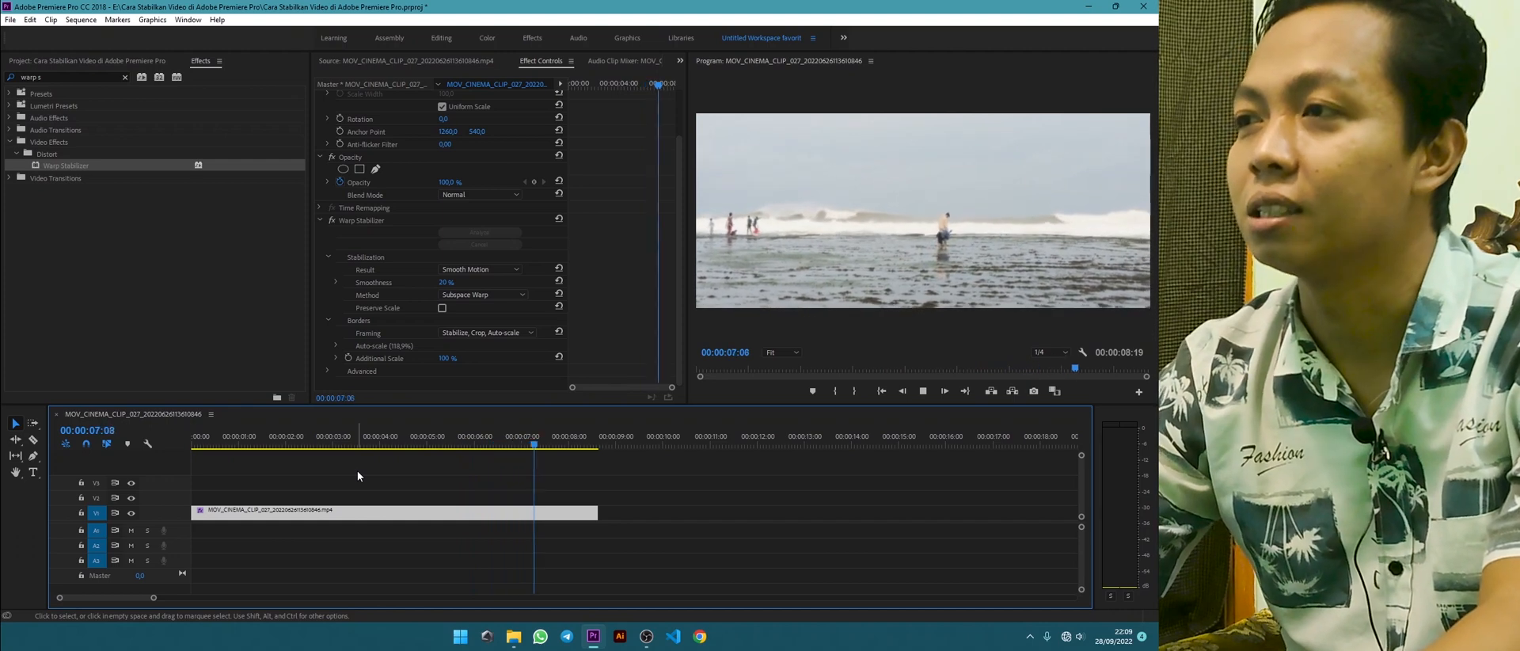
{"action": "key", "text": "space"}
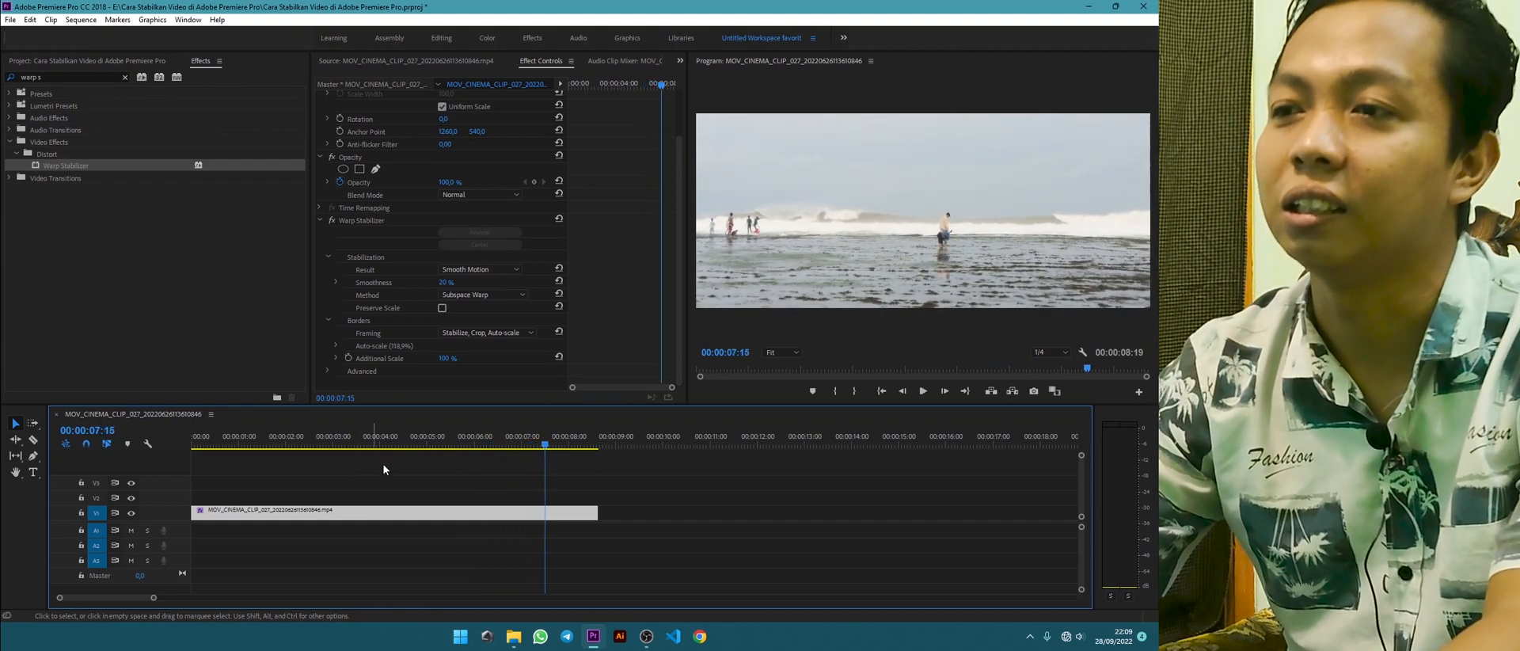
Set the Warp Stabilizer's Smoothness to 10% and return the playhead to the start of the sequence.
{"action": "left_click", "coordinate": [368, 434]}
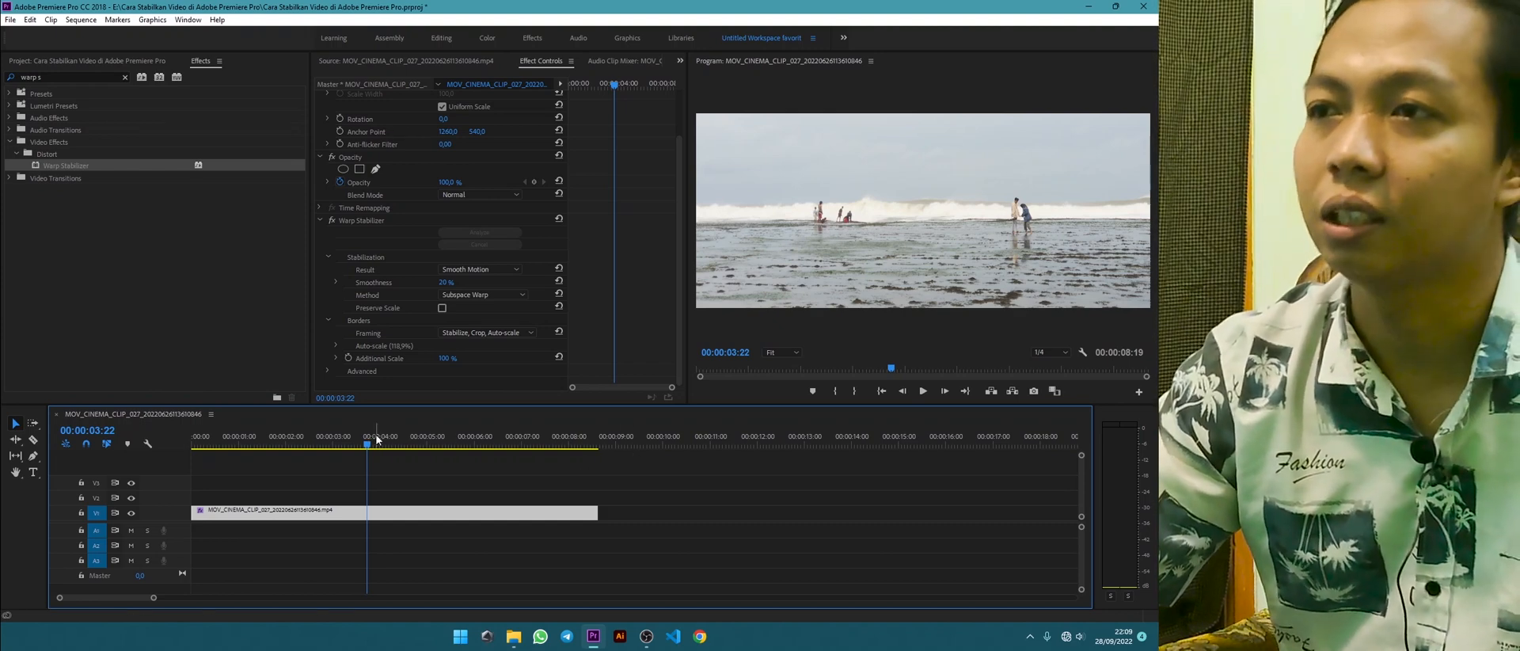
{"action": "left_click", "coordinate": [452, 282]}
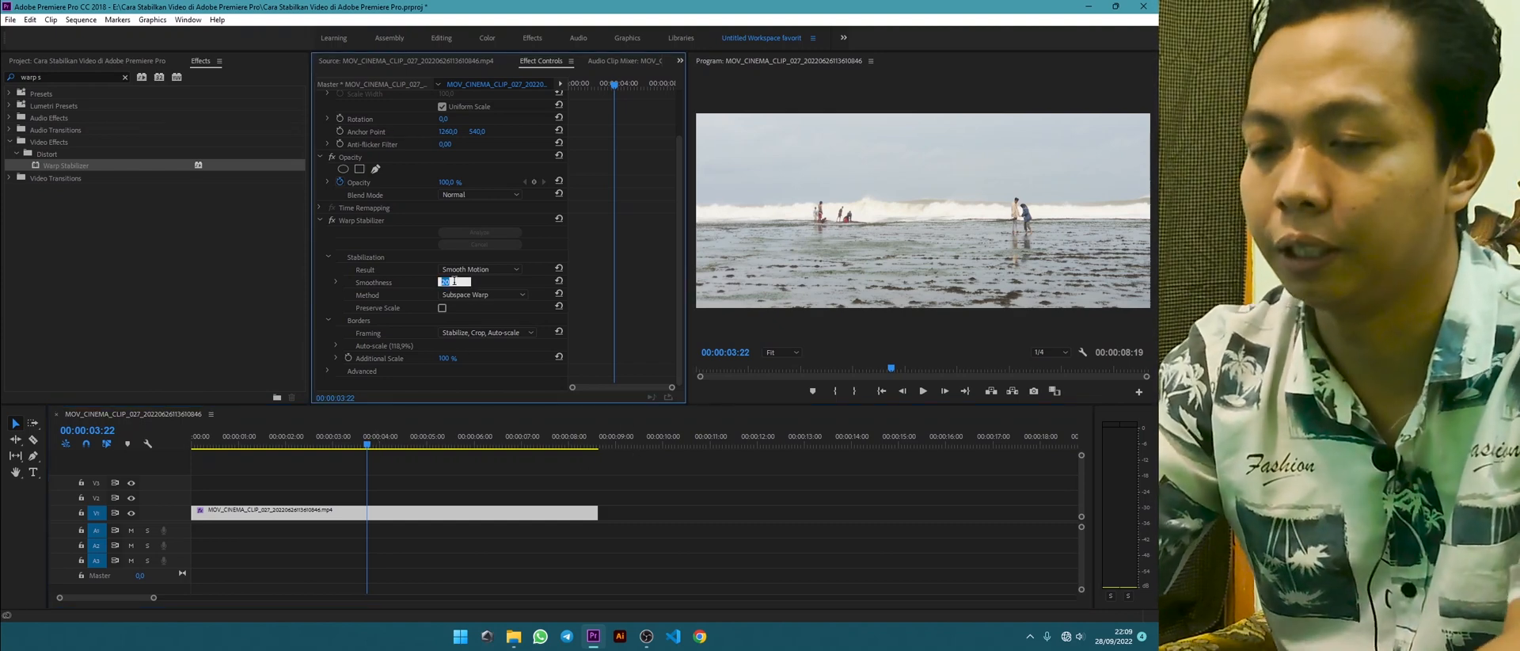
{"action": "left_click_drag", "start_coordinate": [196, 436], "coordinate": [125, 427]}
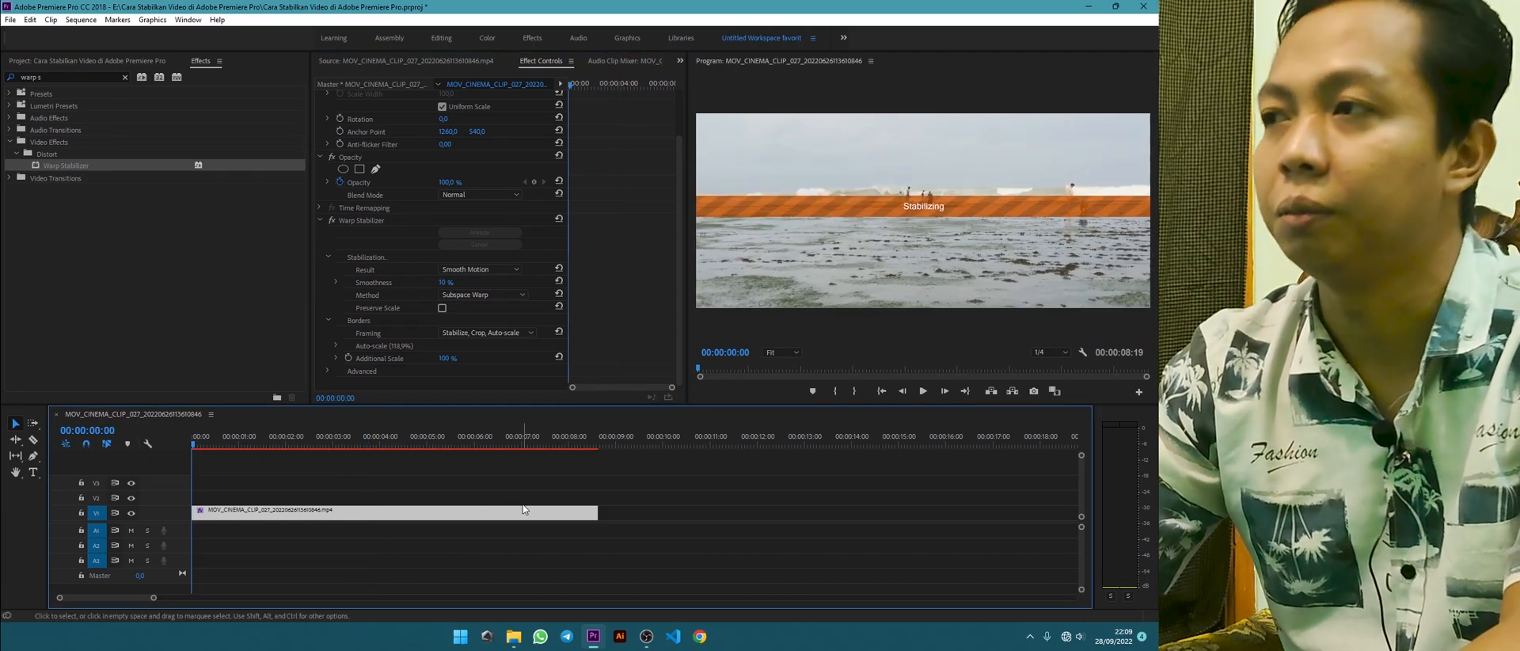
Play the clip from the start with the 10% Smoothness and compare it with the playback with Warp Stabilizer switched off.
{"action": "key", "text": "space"}
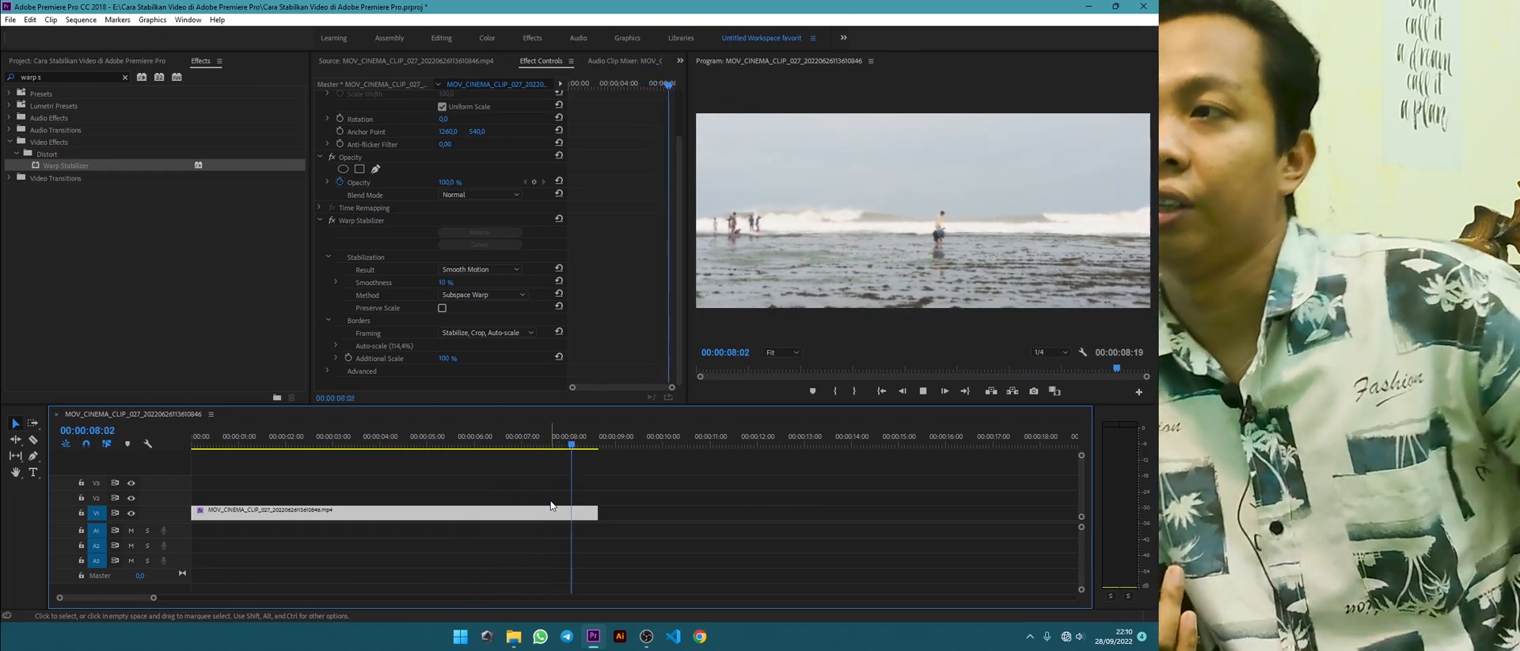
{"action": "key", "text": "Home"}
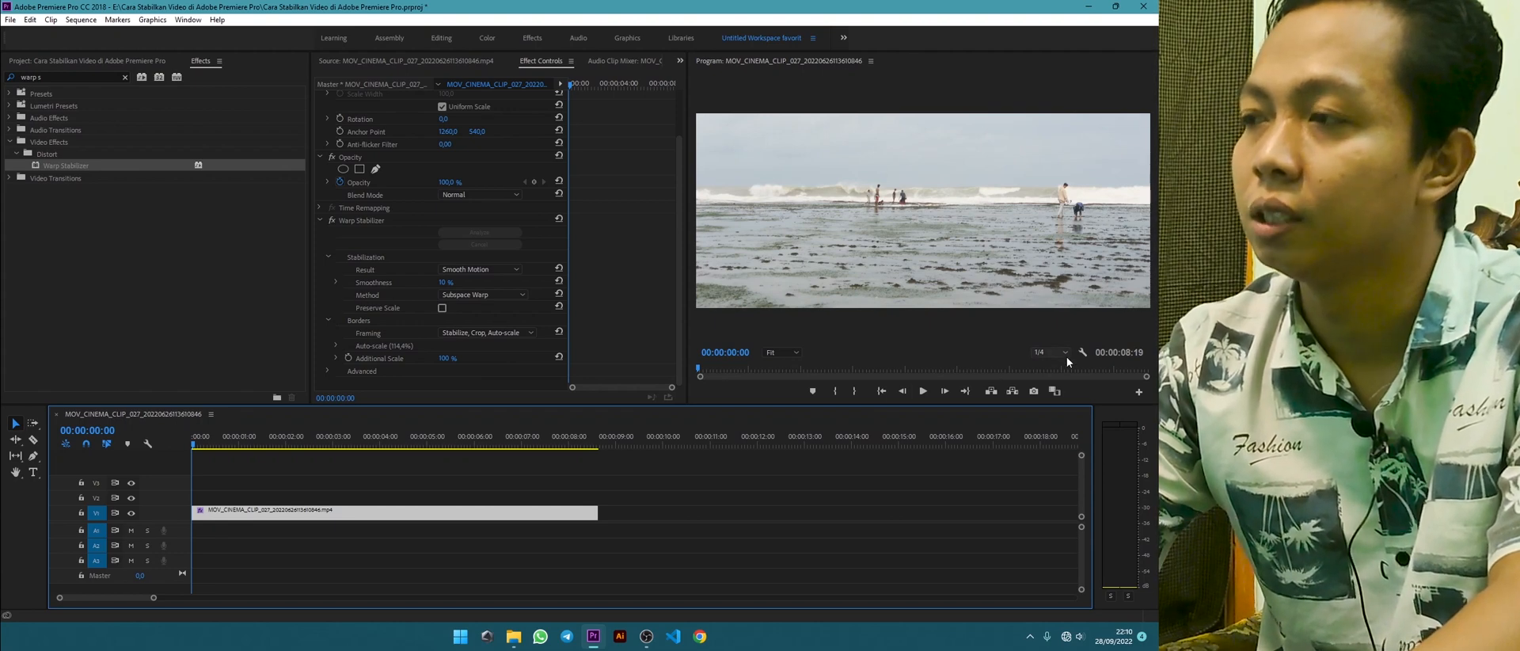
{"action": "left_click", "coordinate": [333, 221]}
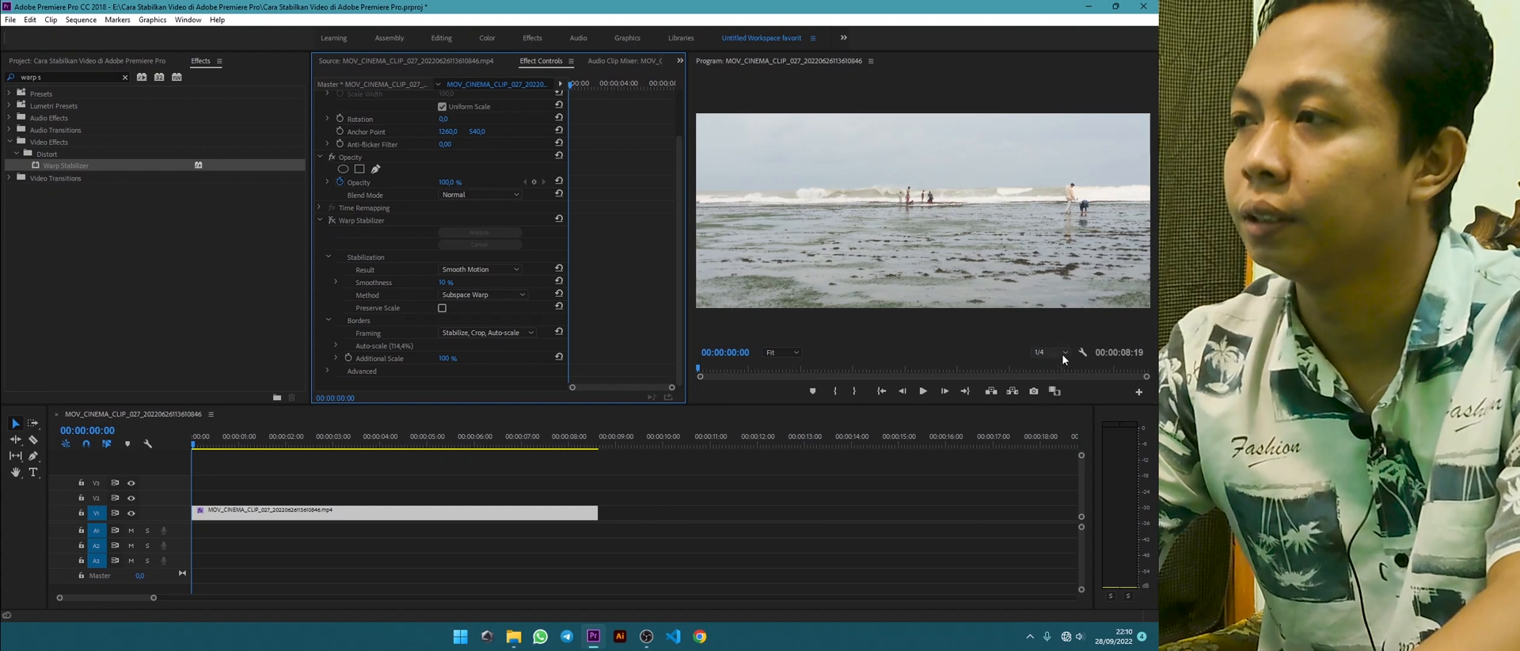
{"action": "key", "text": "space"}
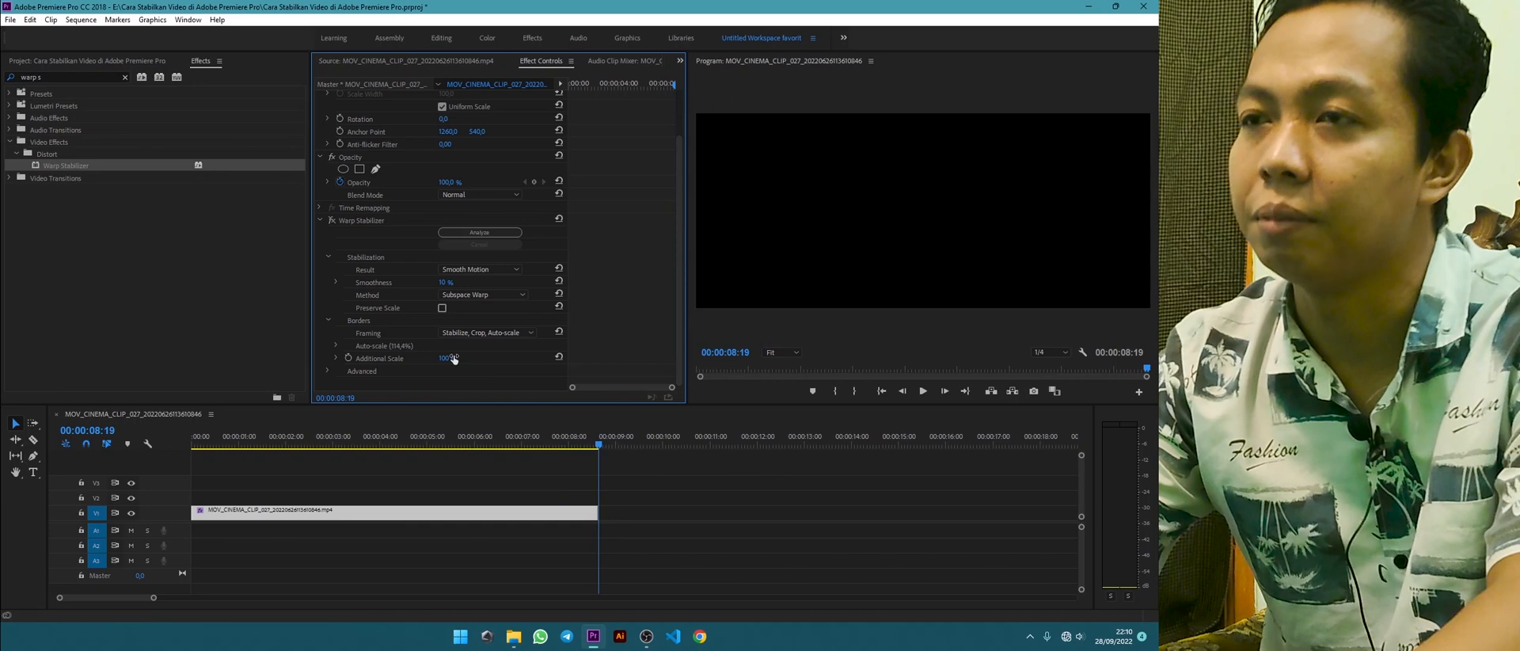
{"action": "key", "text": "space"}
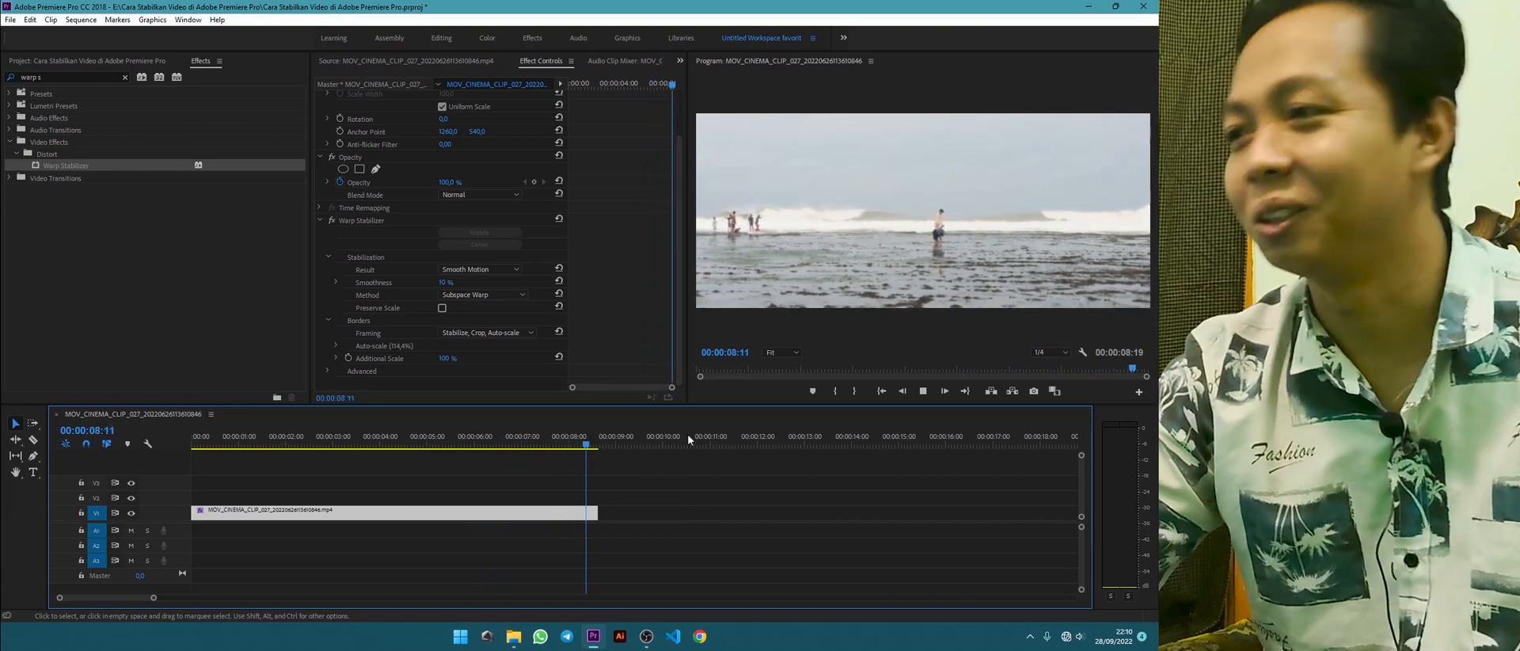
{"action": "key", "text": "Home"}
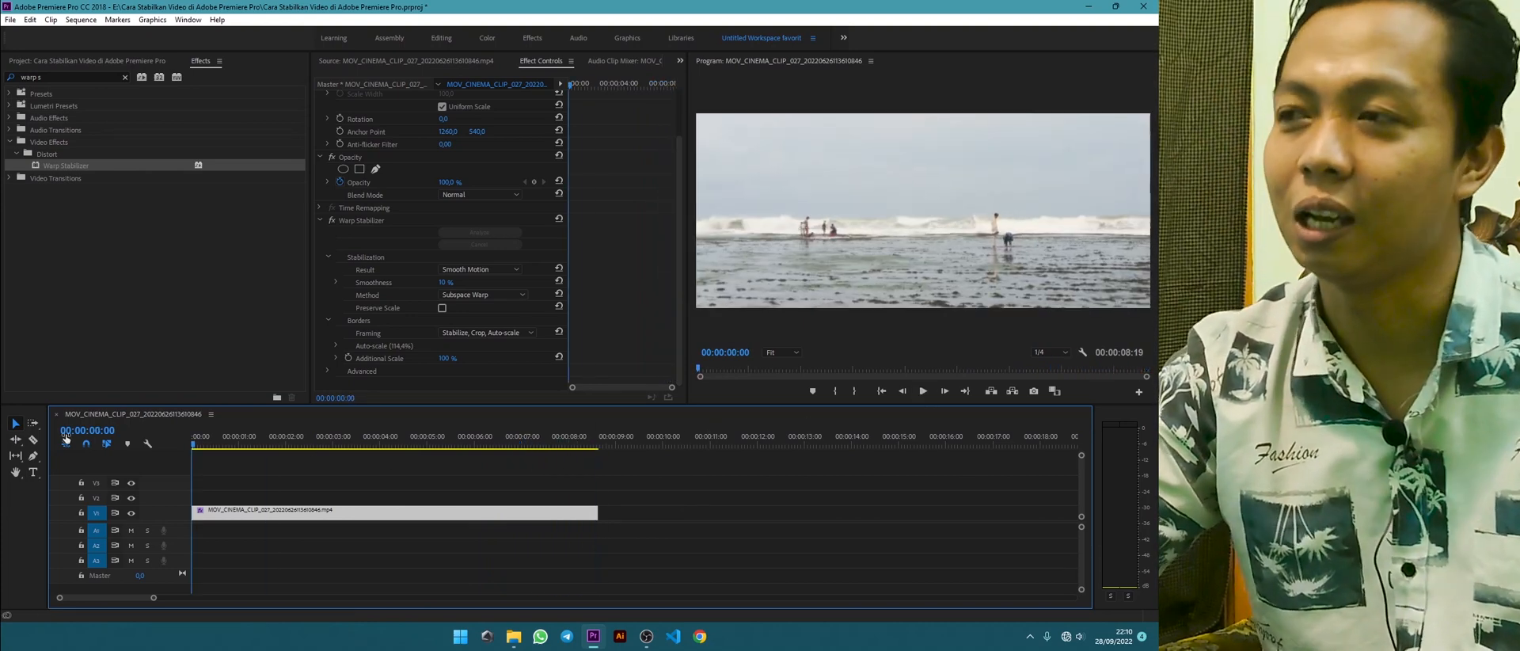
Deselect the stabilized clip in the timeline and save the project.
{"action": "left_click", "coordinate": [537, 489]}
{"action": "key", "text": "ctrl+s"}
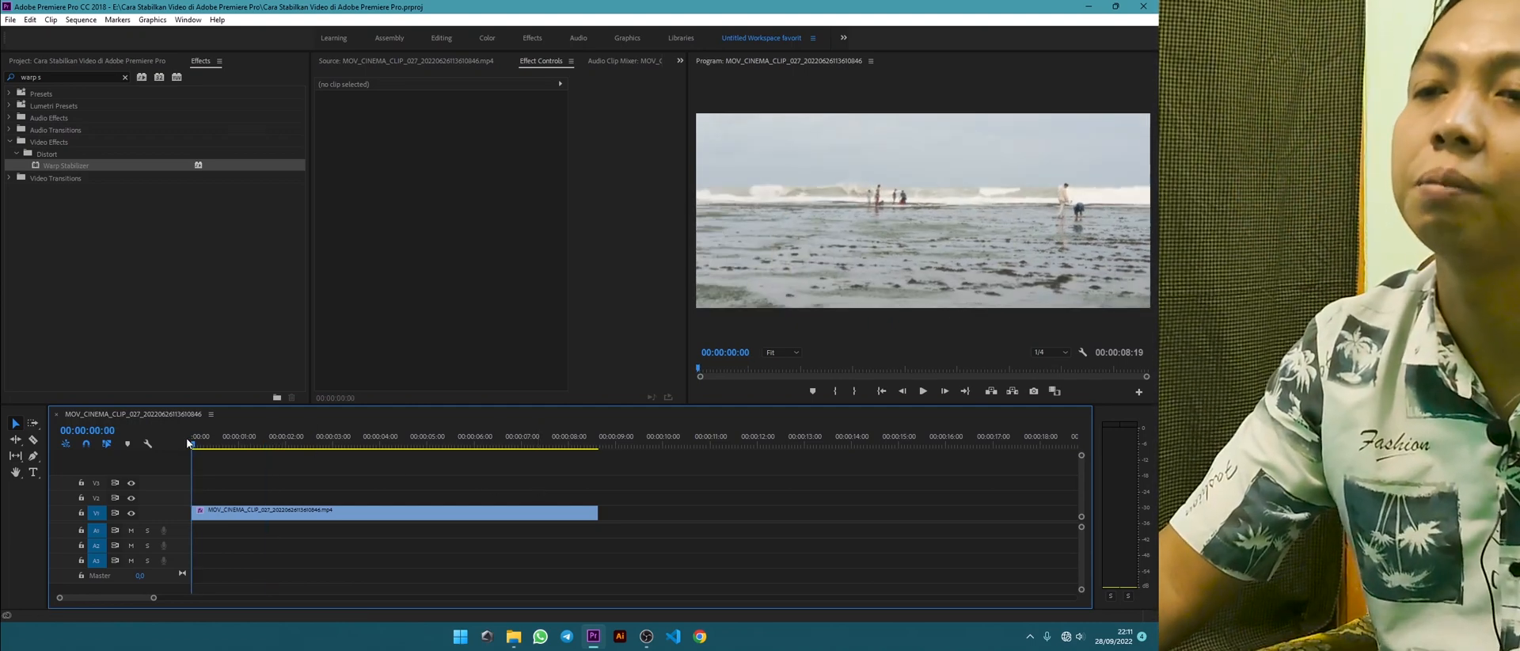
{"action": "left_click", "coordinate": [400, 512]}
{"action": "left_click", "coordinate": [638, 494]}
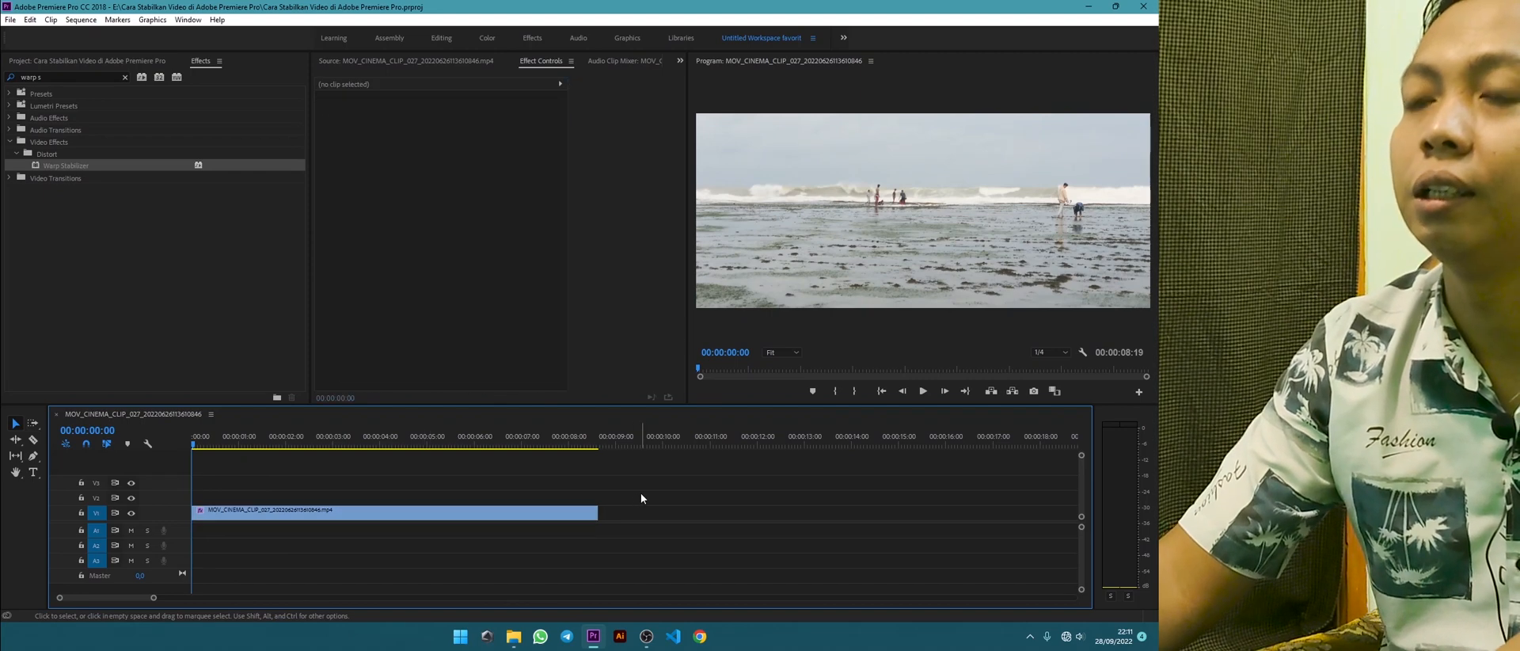
{"action": "left_click", "coordinate": [560, 509]}
{"action": "left_click", "coordinate": [597, 475]}
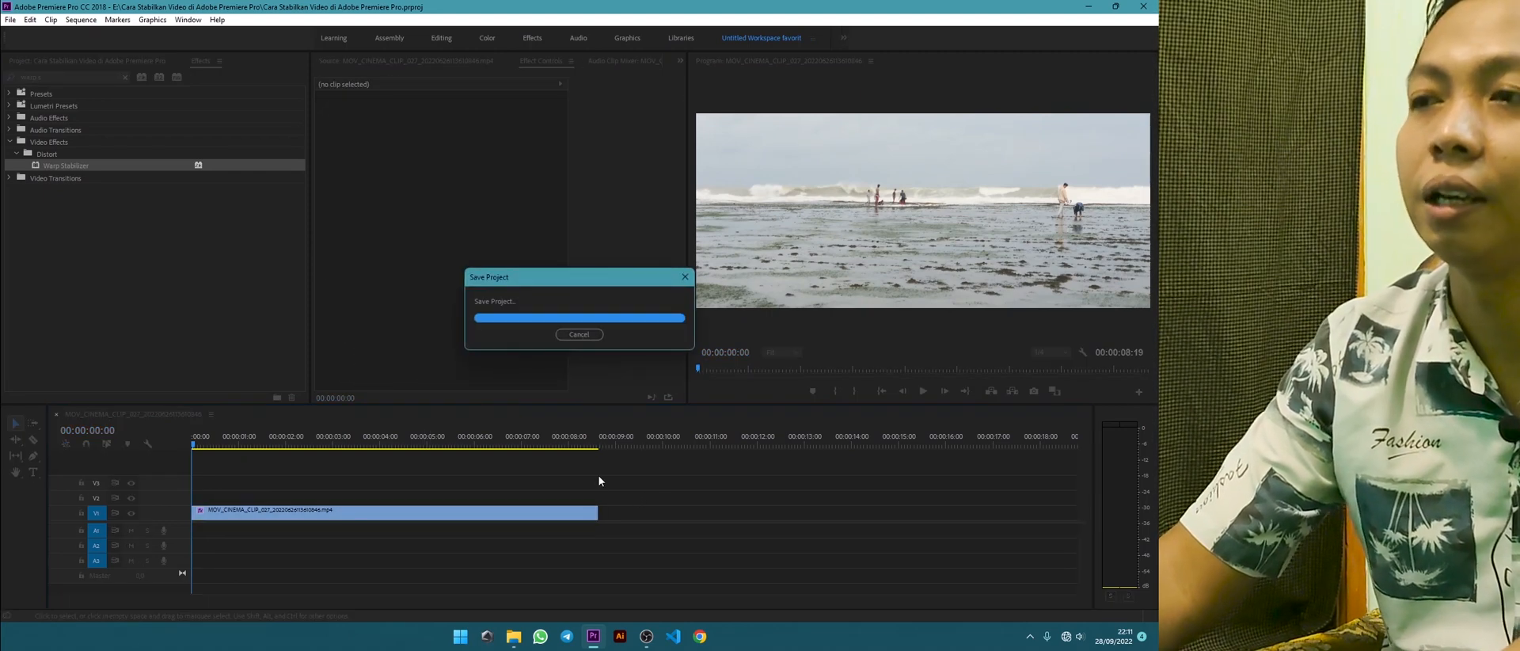